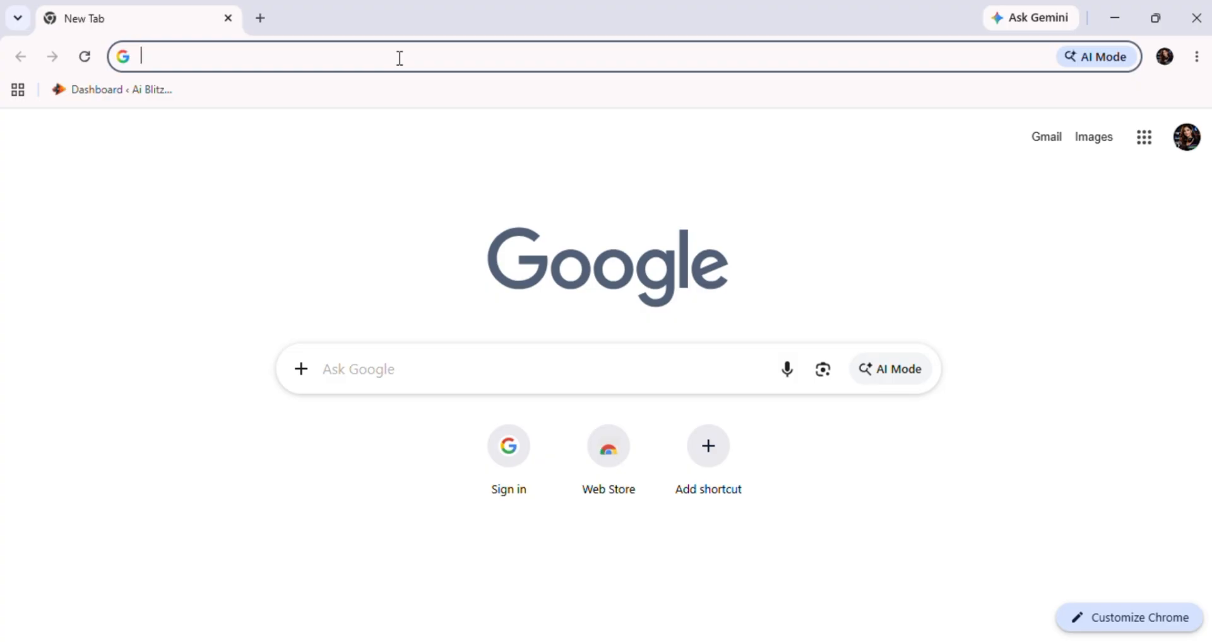
# Search Google for "canva" and load canva.com directly in a second browser tab
pyautogui.write('canva')
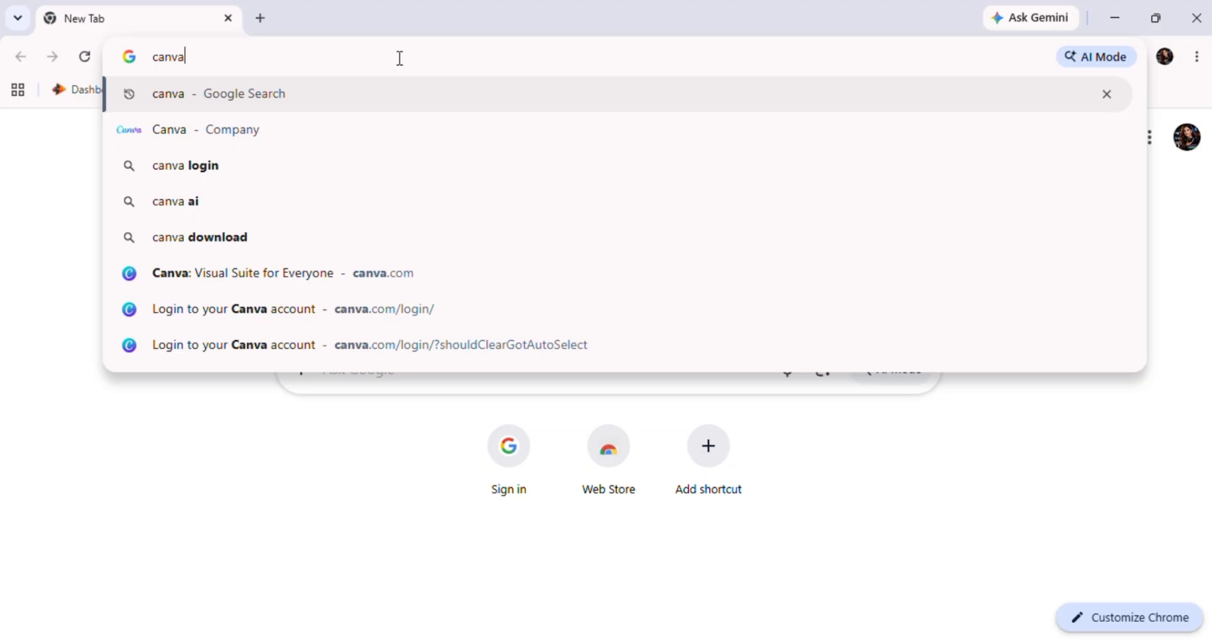
pyautogui.press('Return')
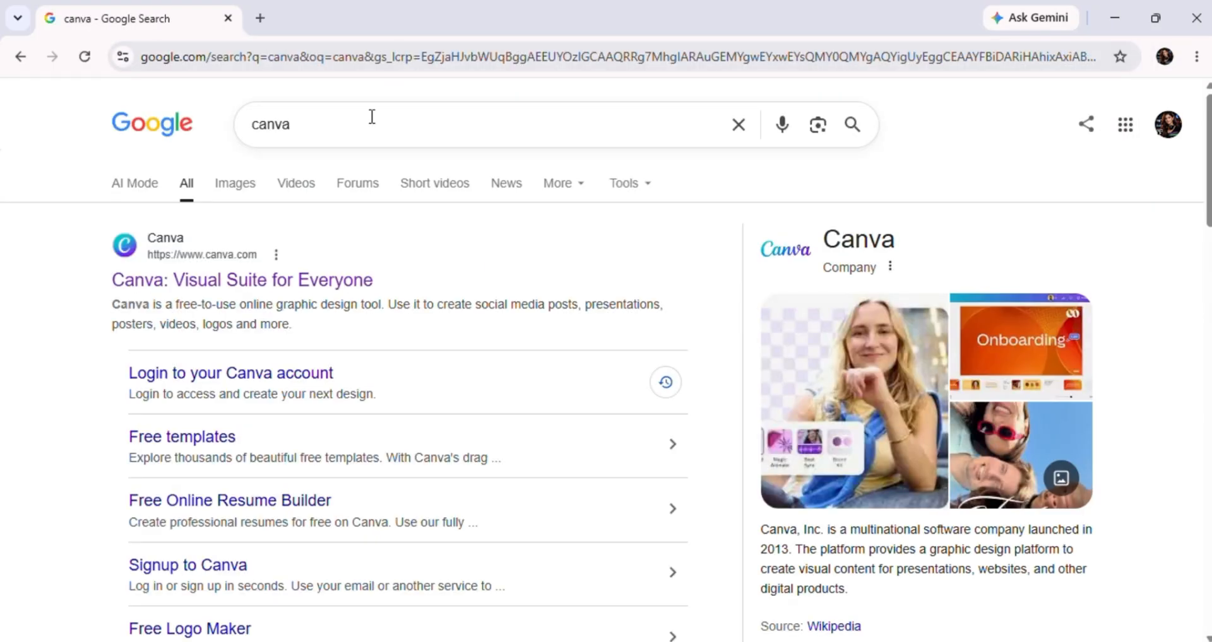
pyautogui.click(270, 19)
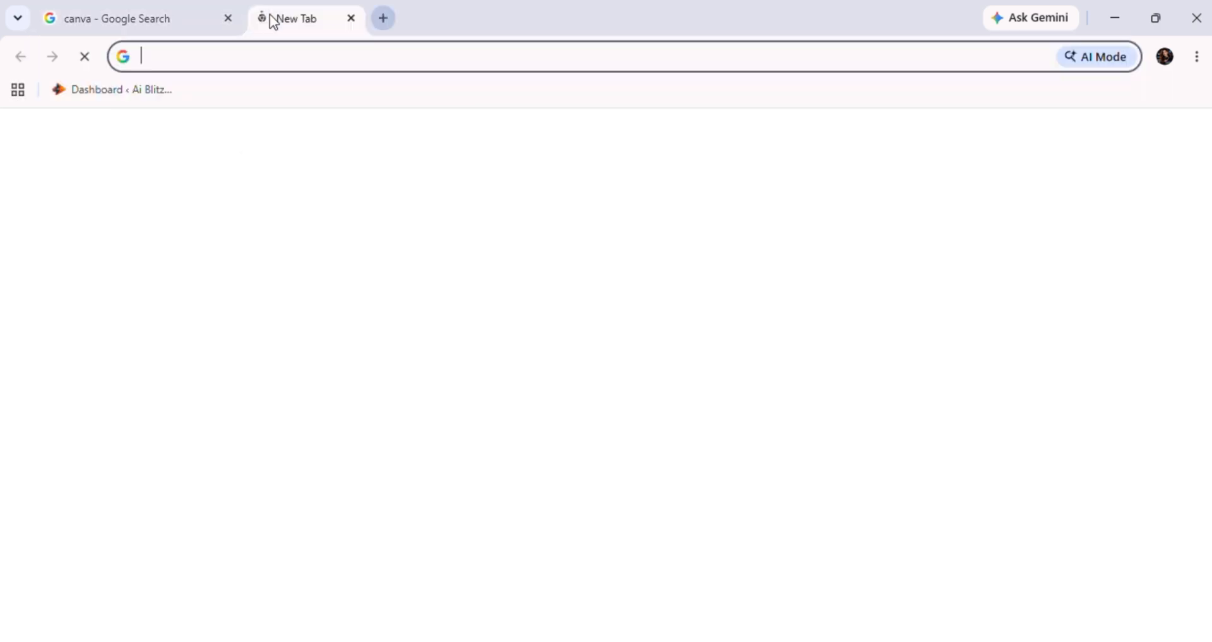
pyautogui.write('canva.co')
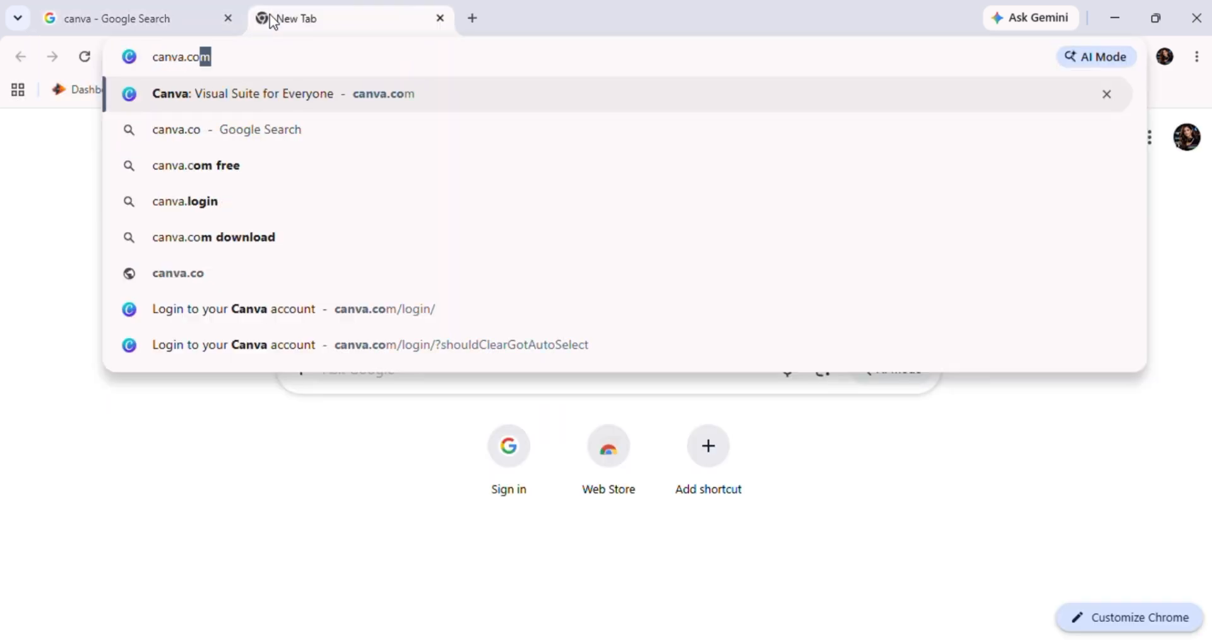
pyautogui.press('Return')
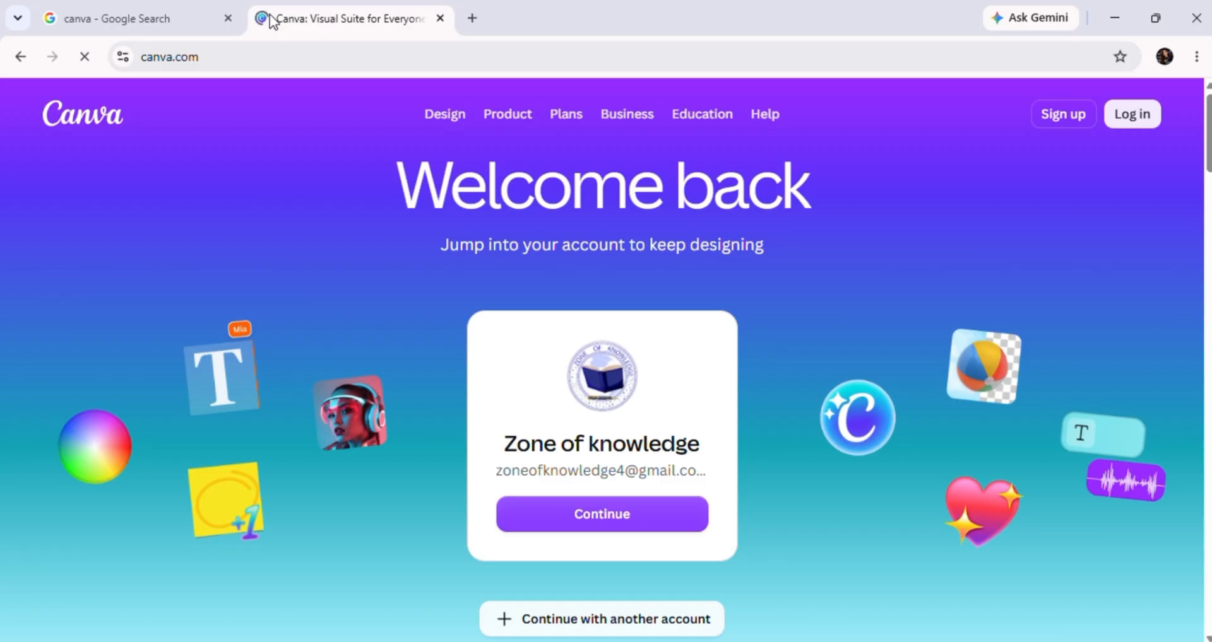
# Open the "Canva: Visual Suite for Everyone" search result from the first tab and close the duplicate Canva tab
pyautogui.click(208, 11)
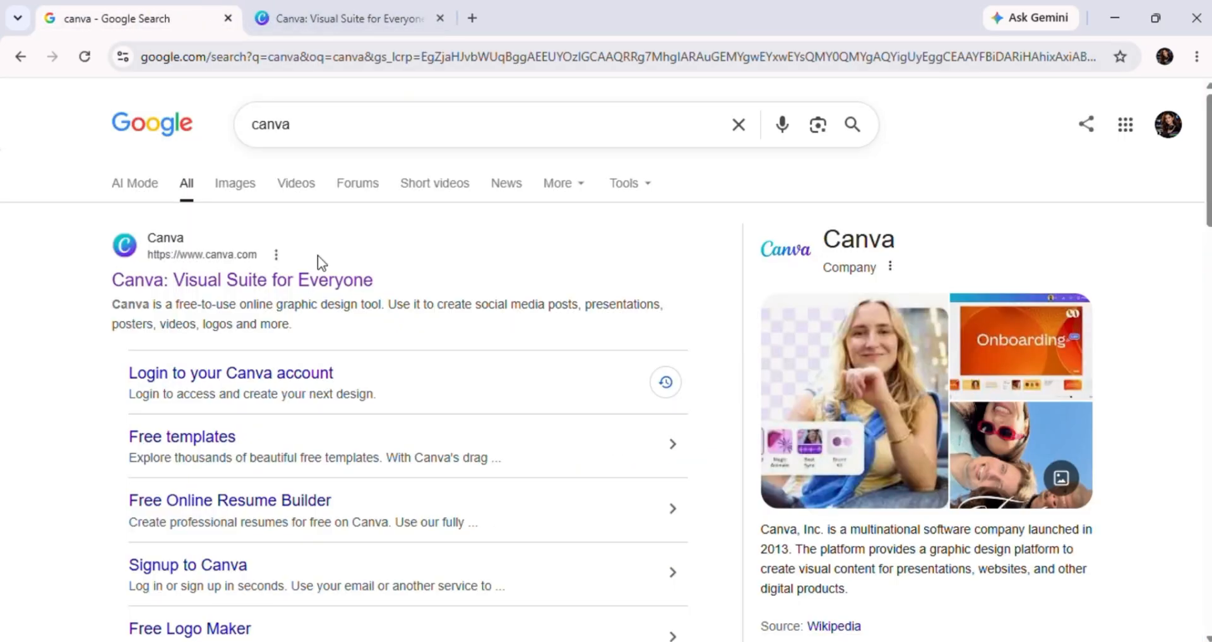
pyautogui.click(320, 281)
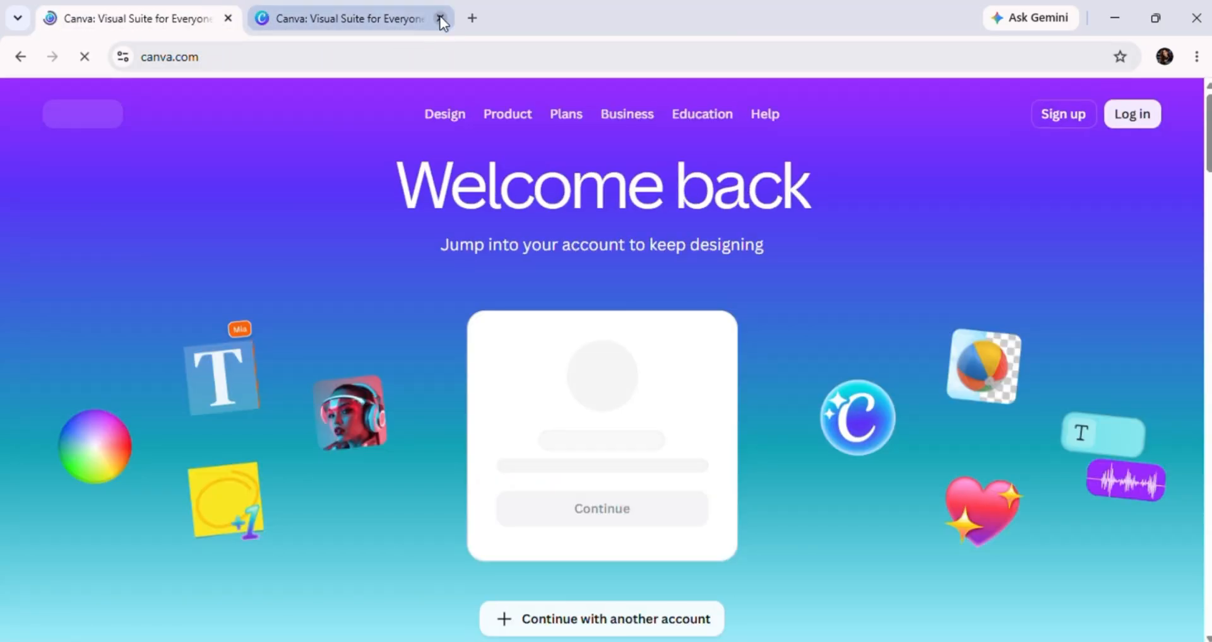
pyautogui.click(440, 17)
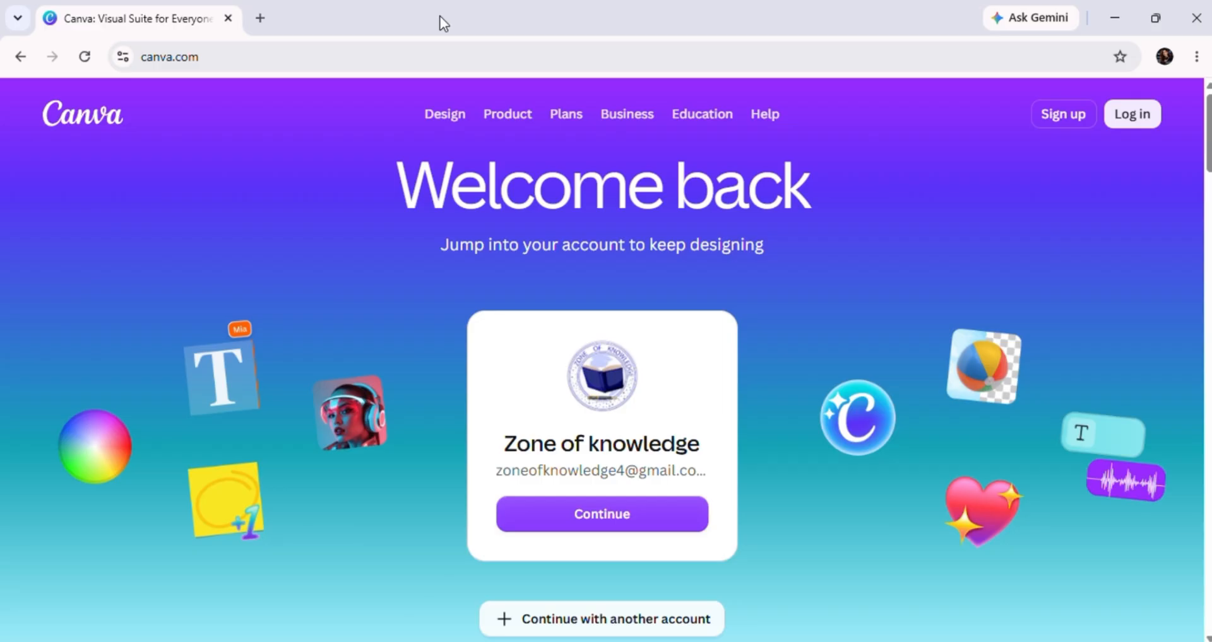
# Sign up to Canva as another account, viewing all sign-in methods and continuing with the listed Google account
pyautogui.click(1082, 117)
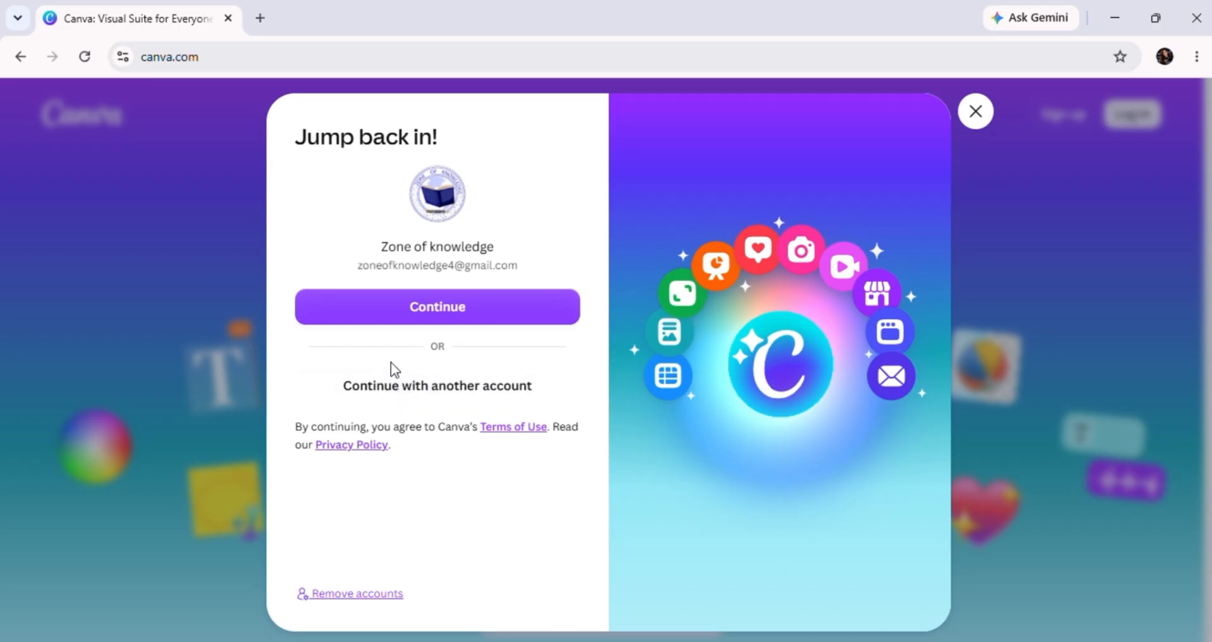
pyautogui.click(418, 385)
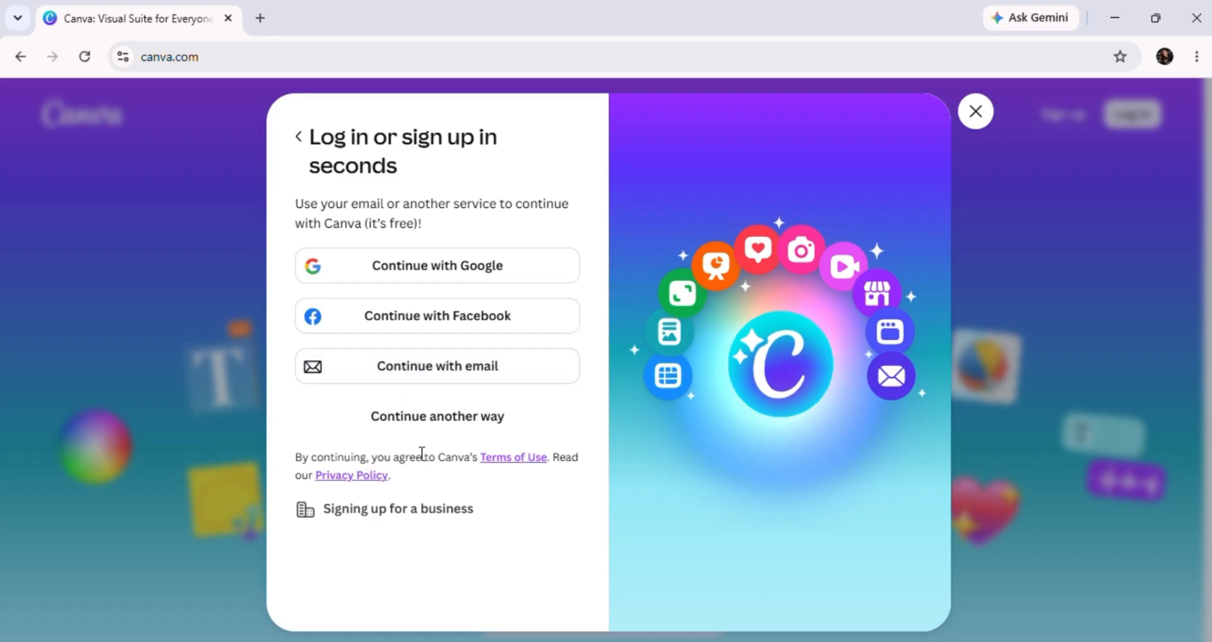
pyautogui.click(411, 434)
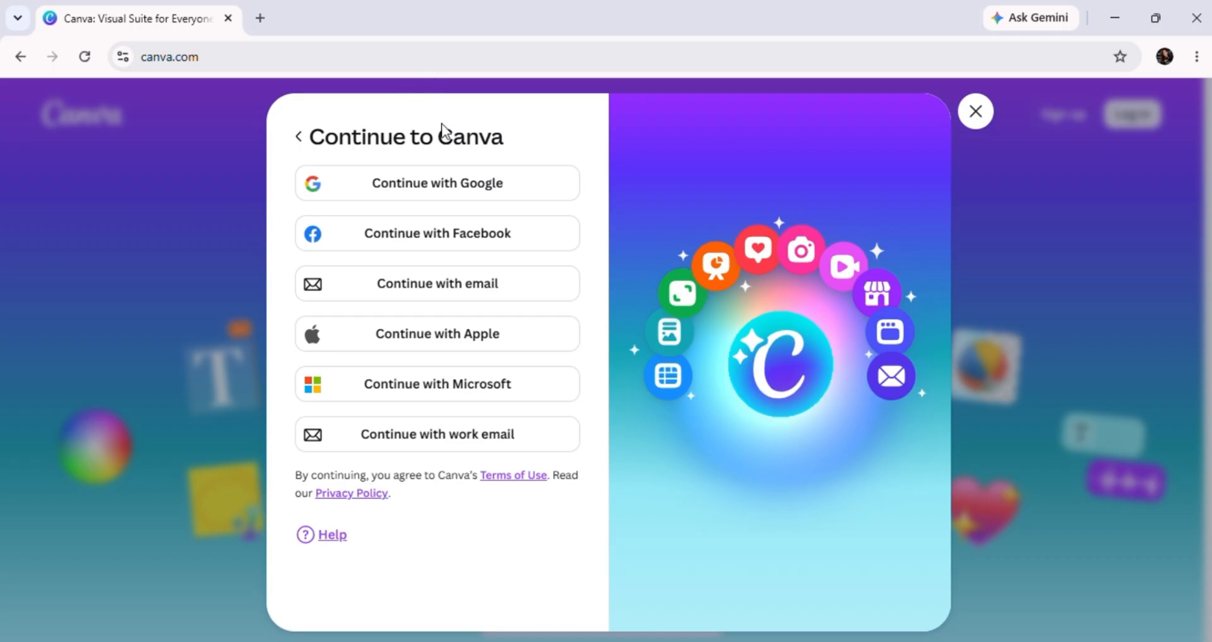
pyautogui.click(446, 188)
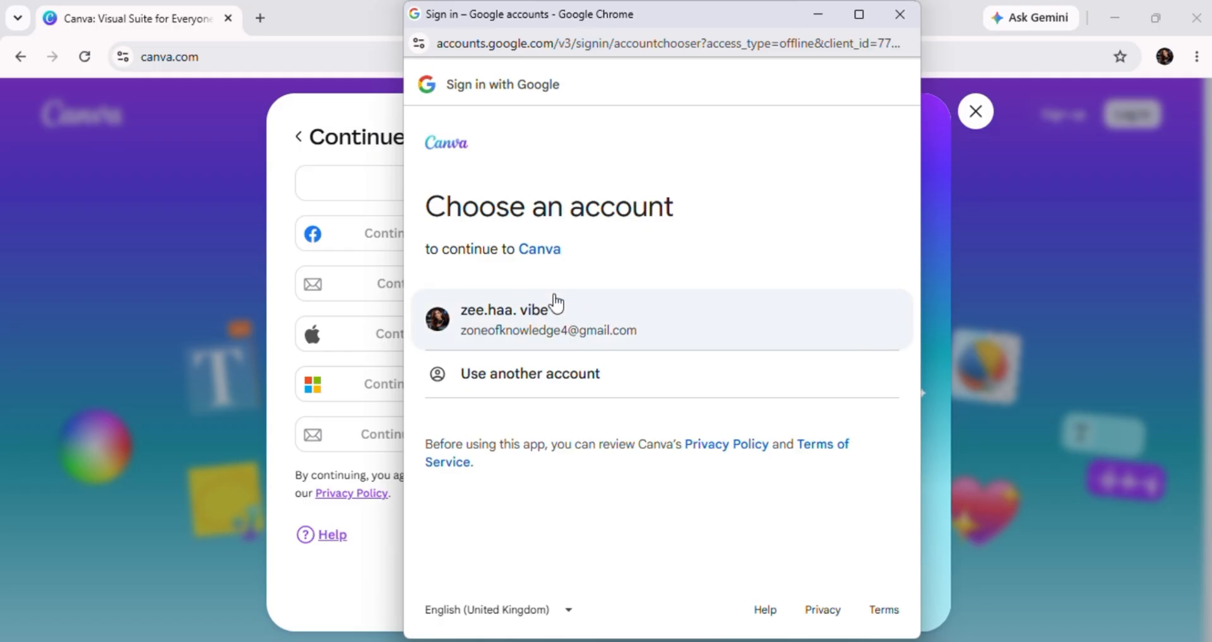
pyautogui.click(548, 342)
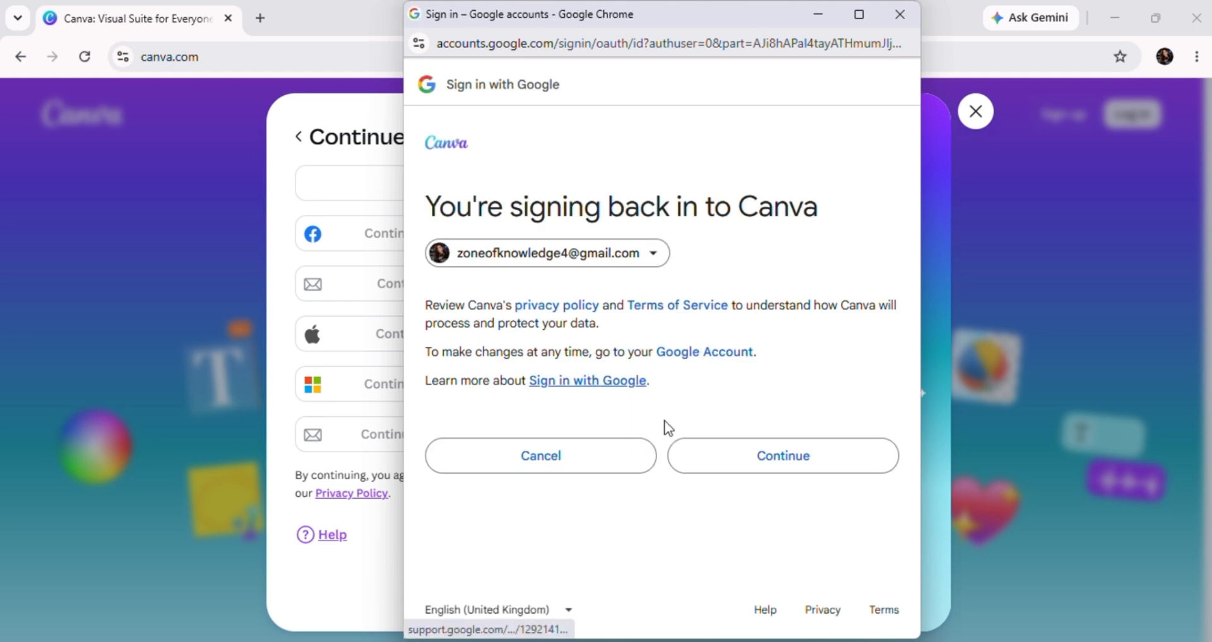
pyautogui.click(745, 472)
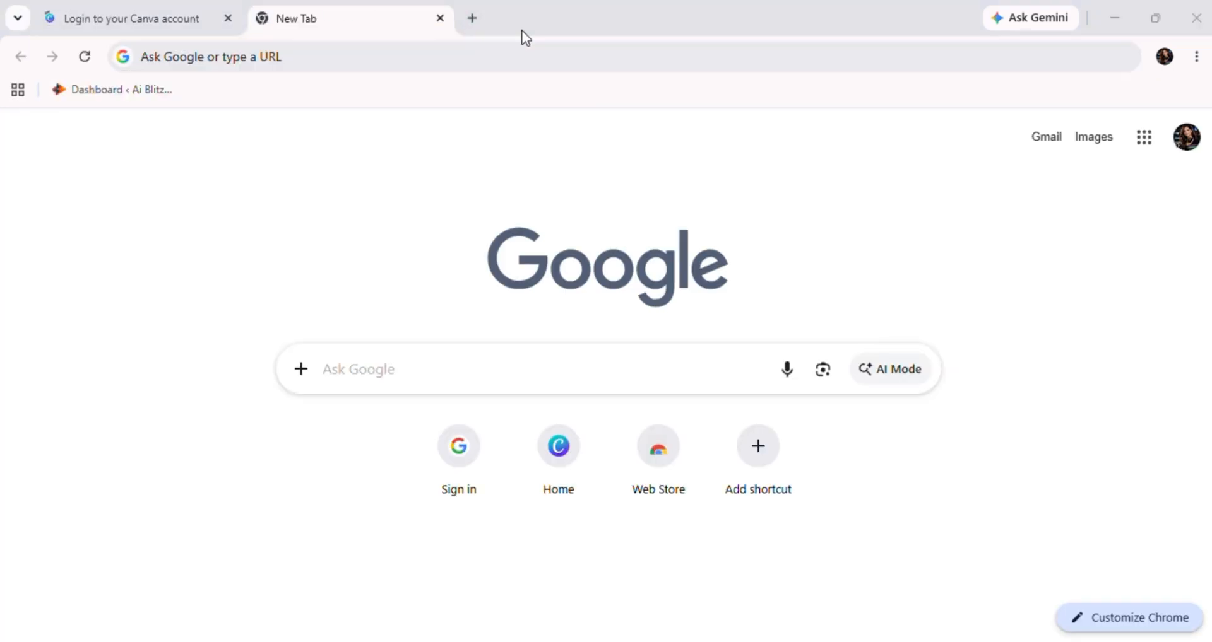
# Load canva.com in the new browser tab
pyautogui.click(357, 58)
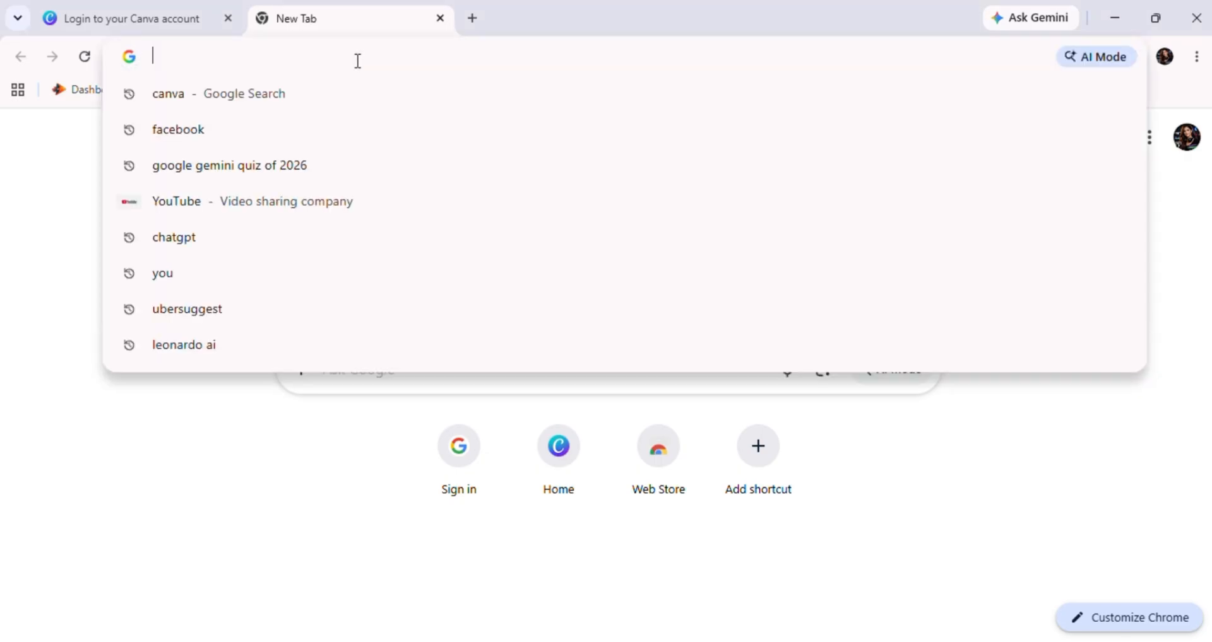
pyautogui.write('canva.')
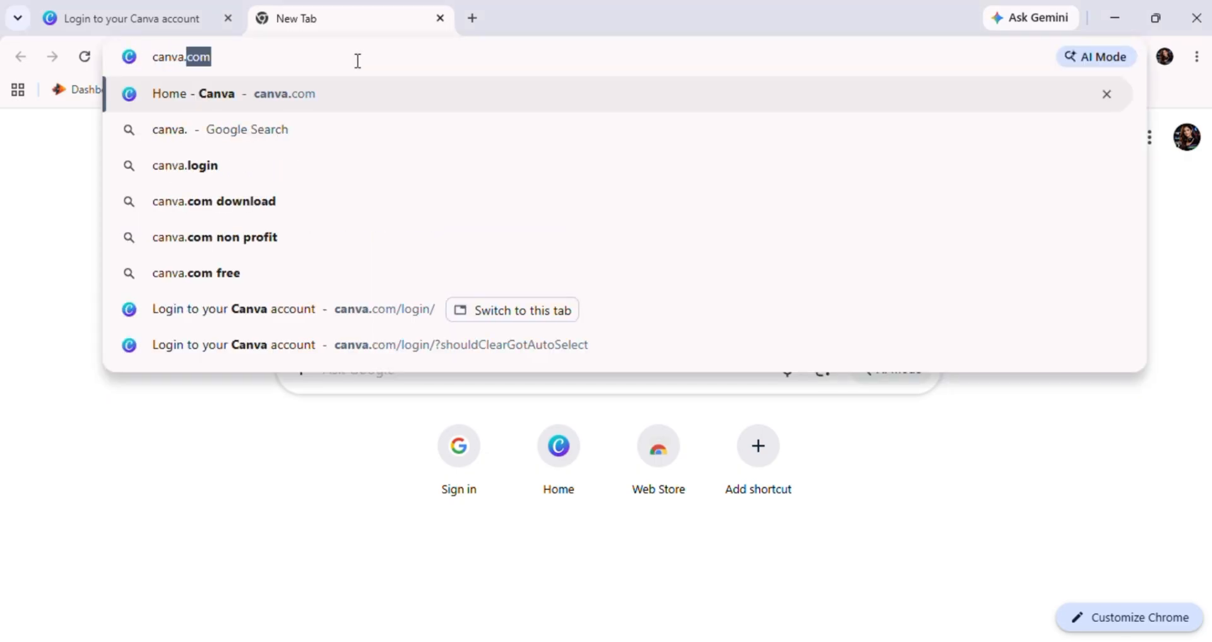
pyautogui.press('Return')
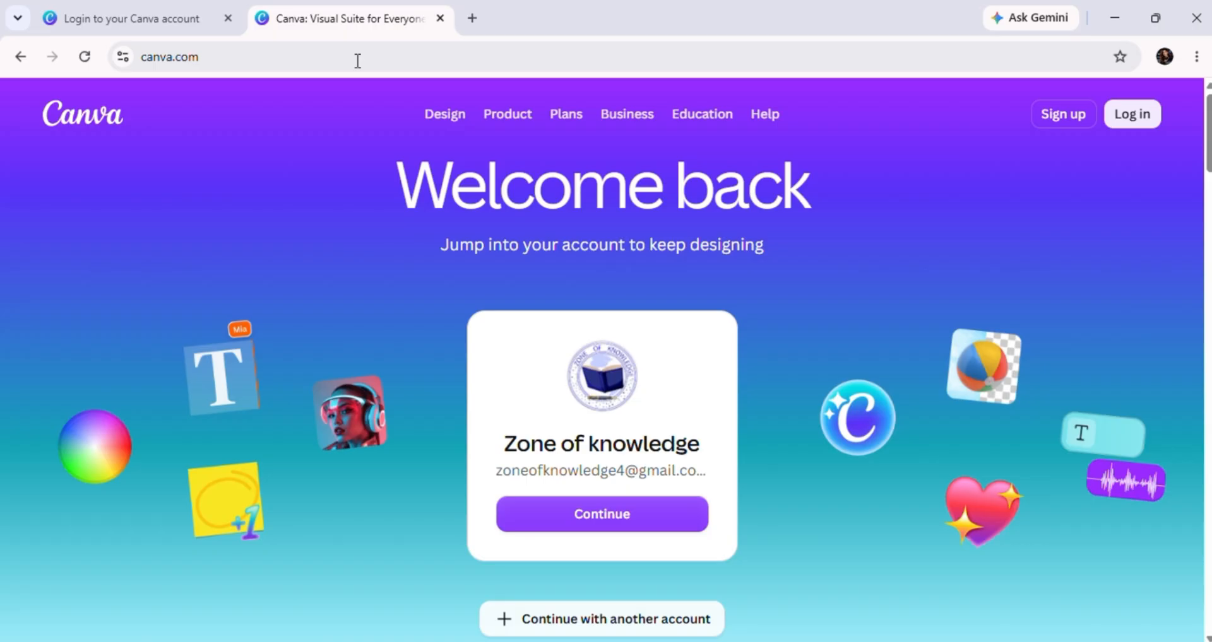
# Log in to Canva through the option for another account, using Google and the listed Google account
pyautogui.click(1140, 115)
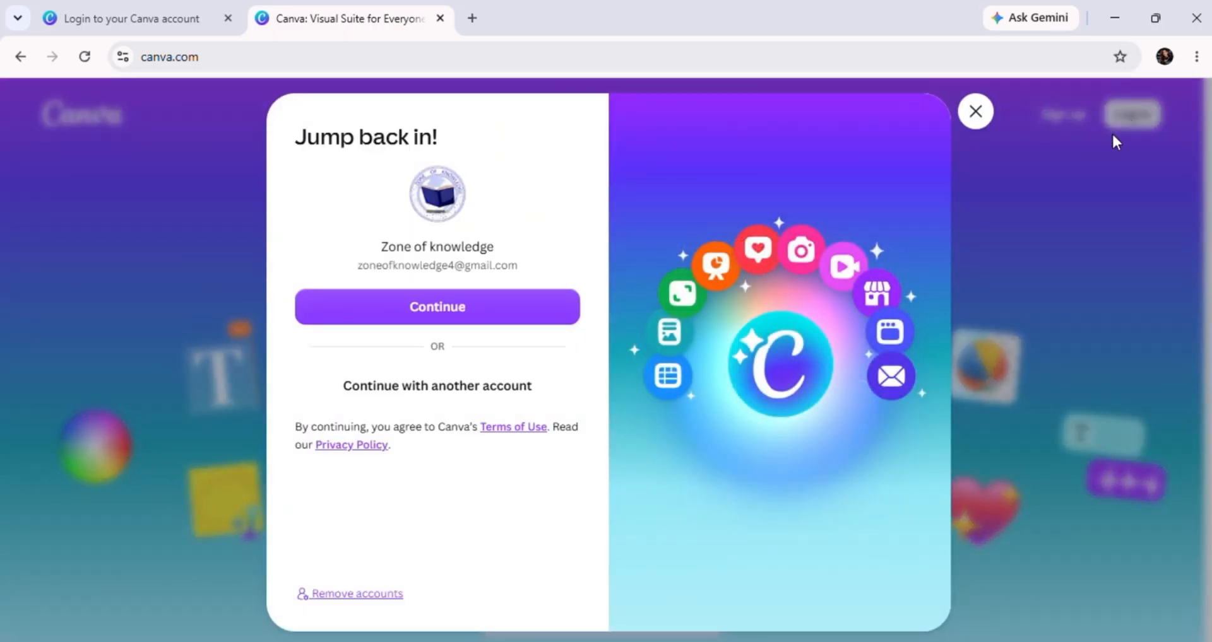
pyautogui.click(493, 395)
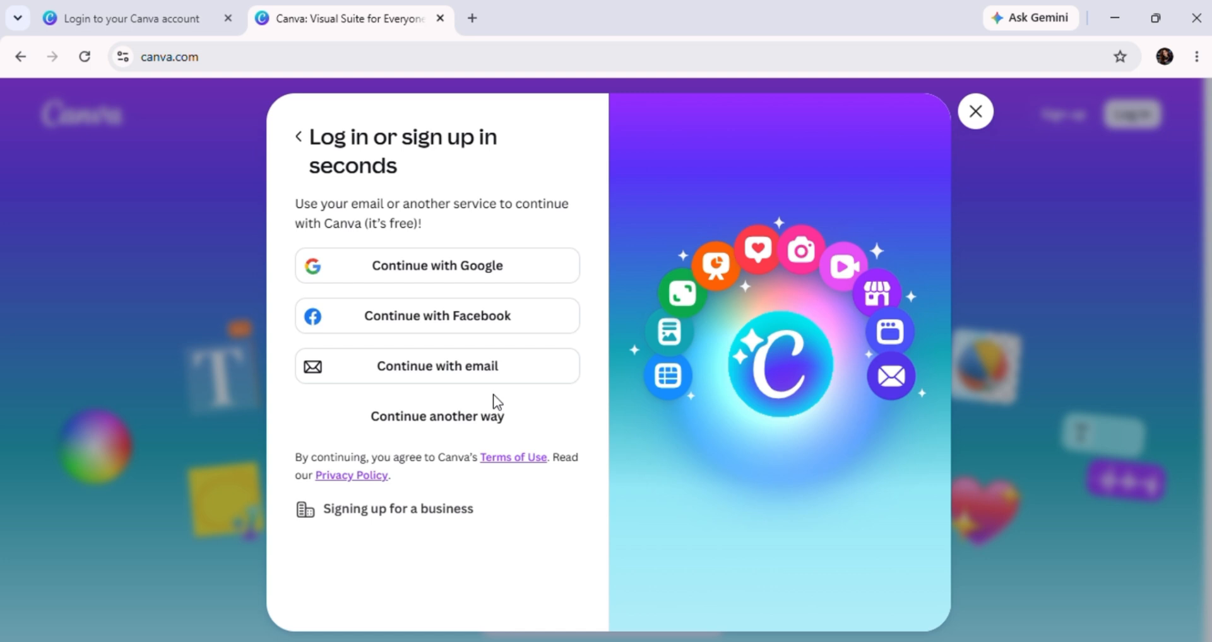
pyautogui.click(473, 252)
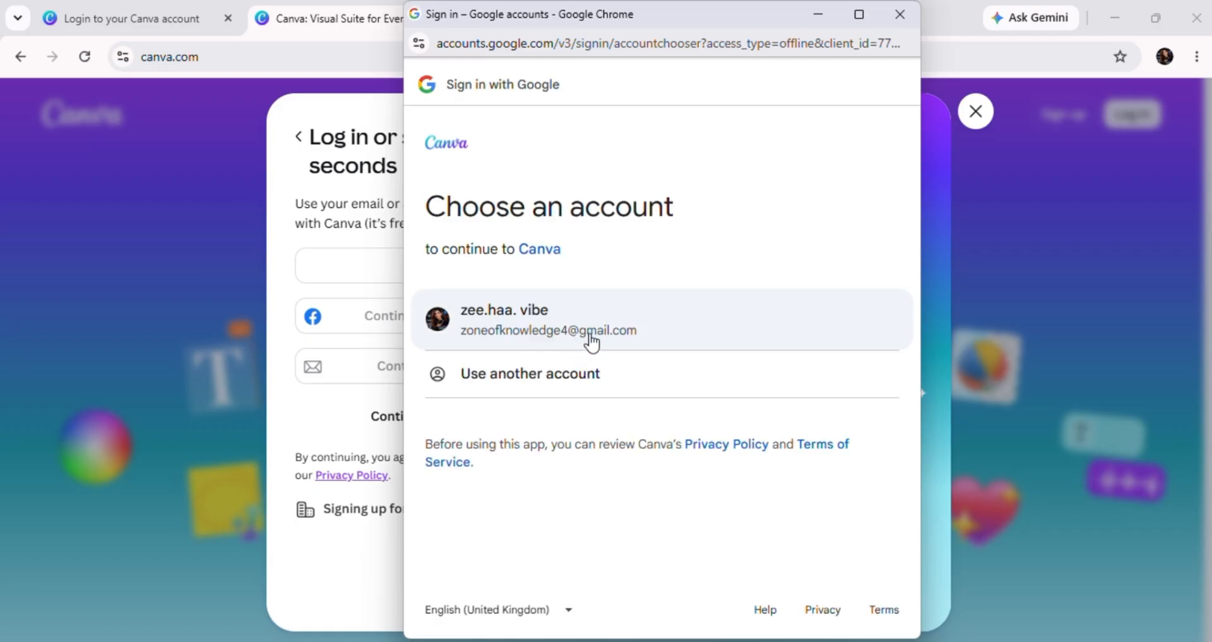
pyautogui.click(591, 338)
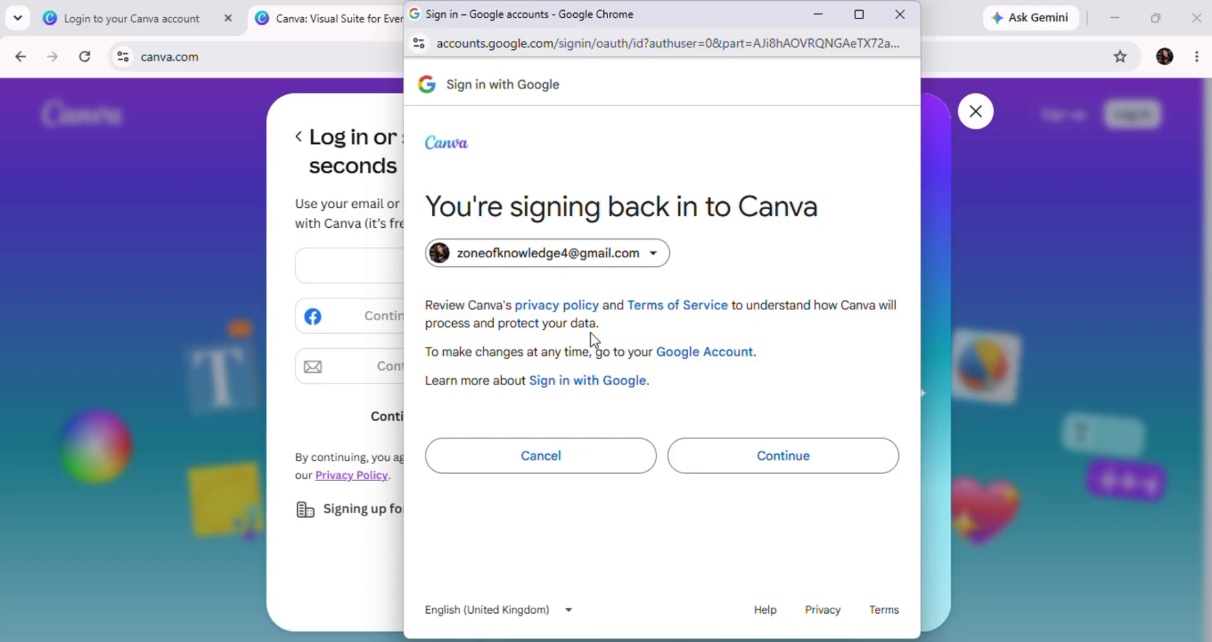
pyautogui.click(728, 469)
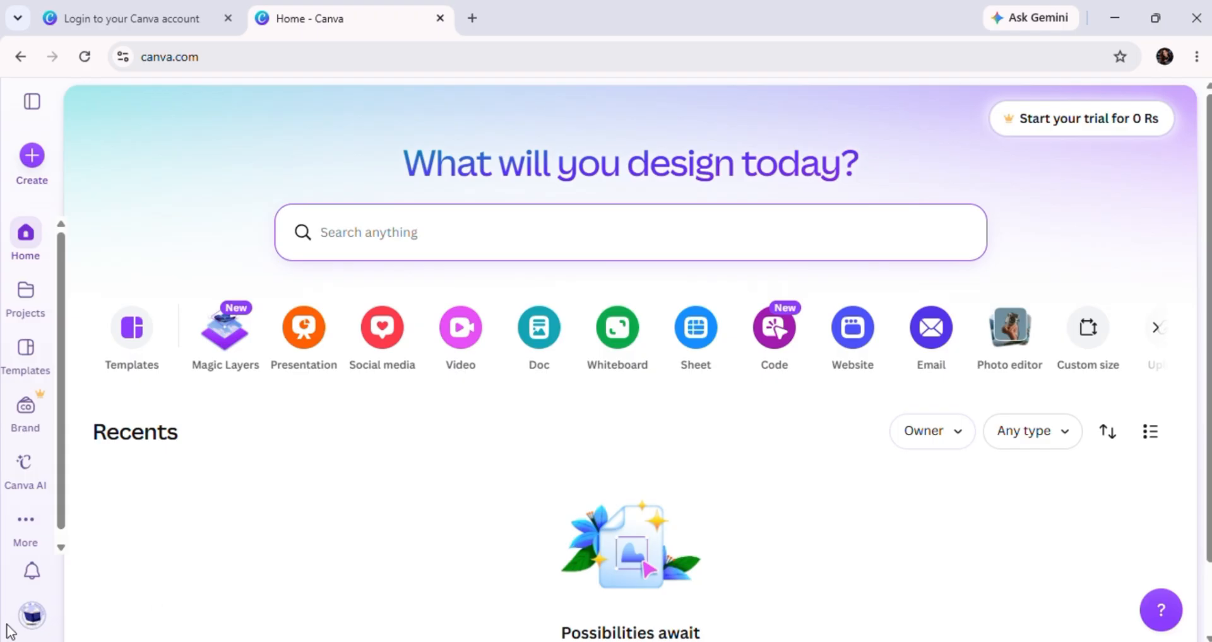
# Open the Your account page with the profile settings, after a look at the general Settings page
pyautogui.click(31, 615)
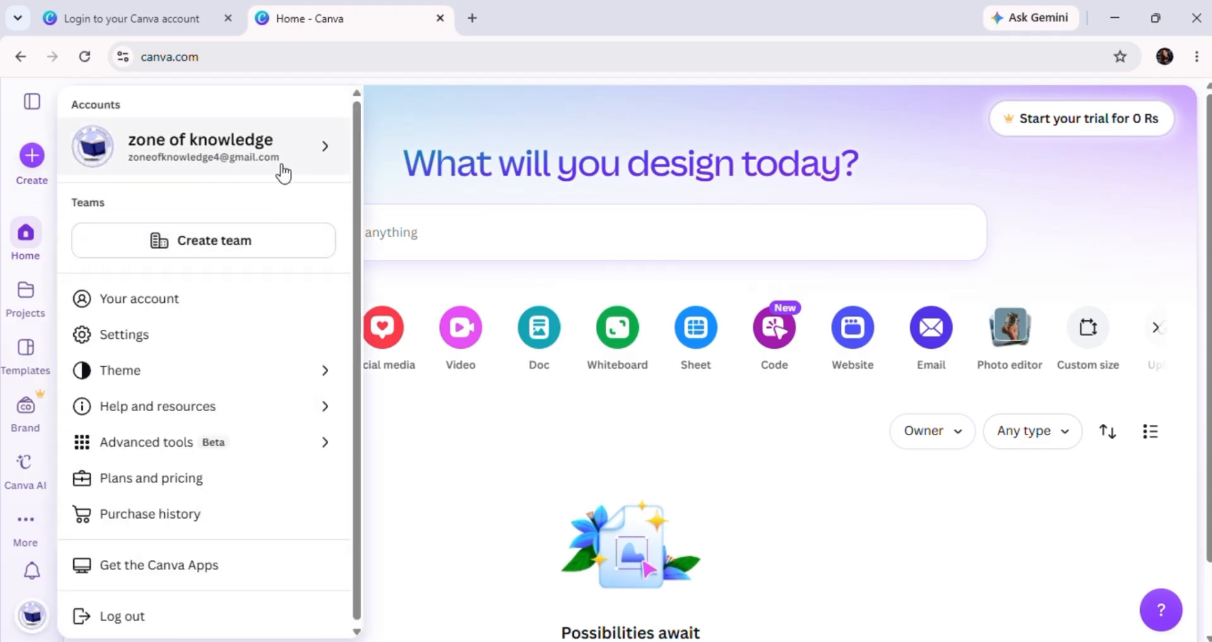
pyautogui.moveTo(283, 172)
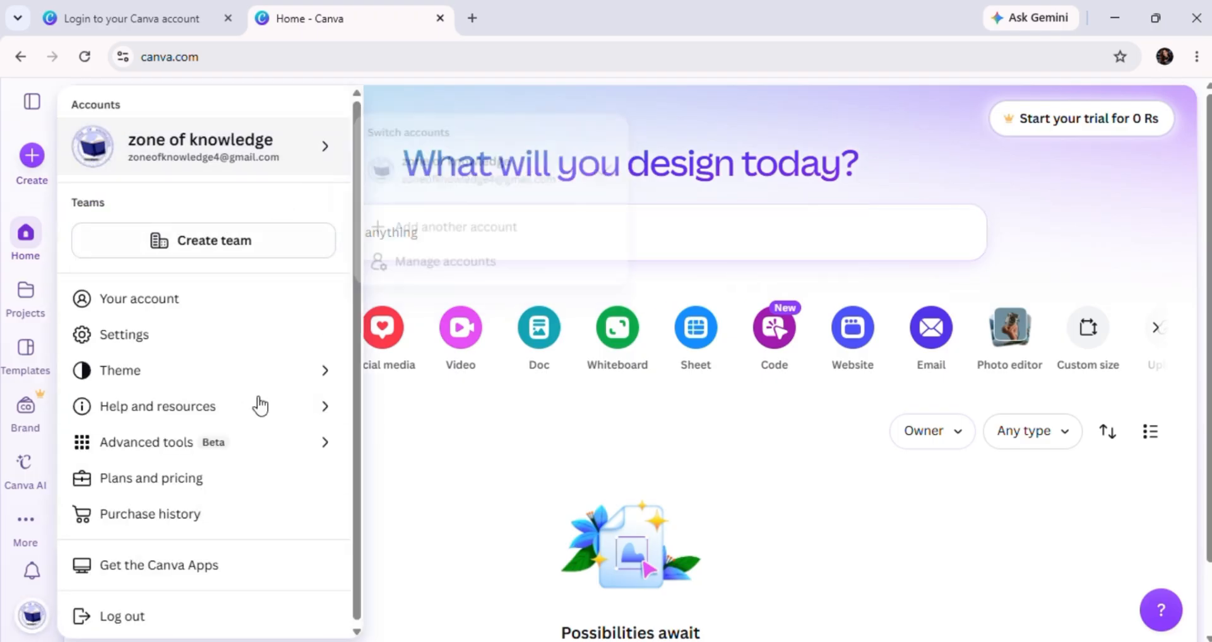
pyautogui.click(238, 336)
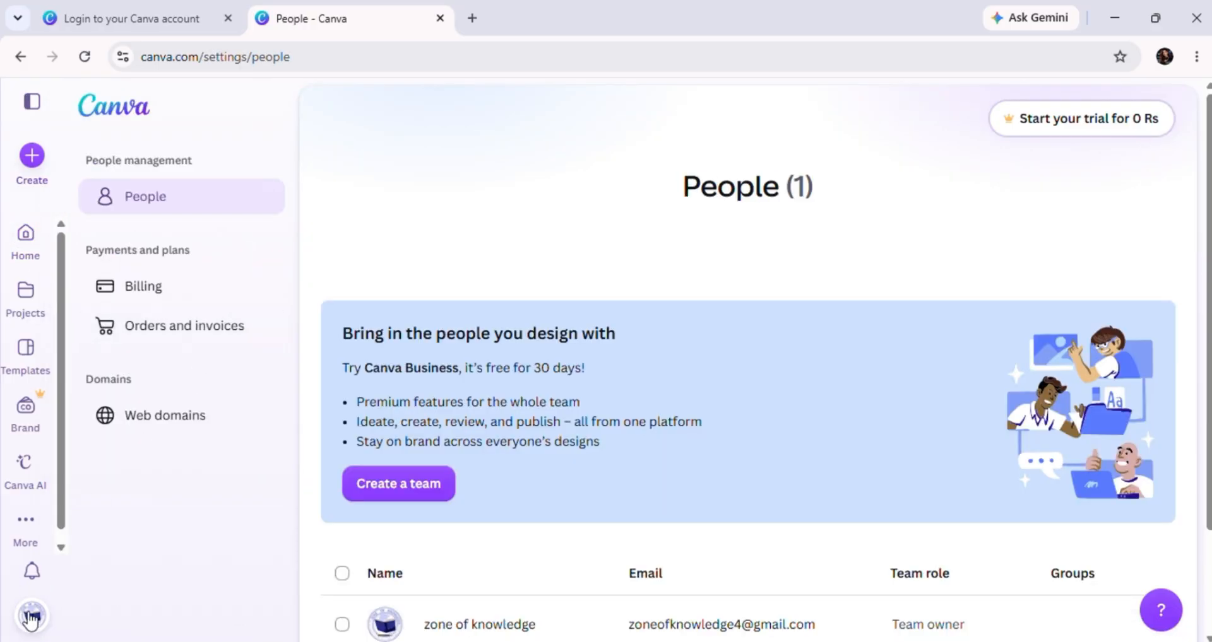
pyautogui.click(33, 616)
pyautogui.rightClick(241, 309)
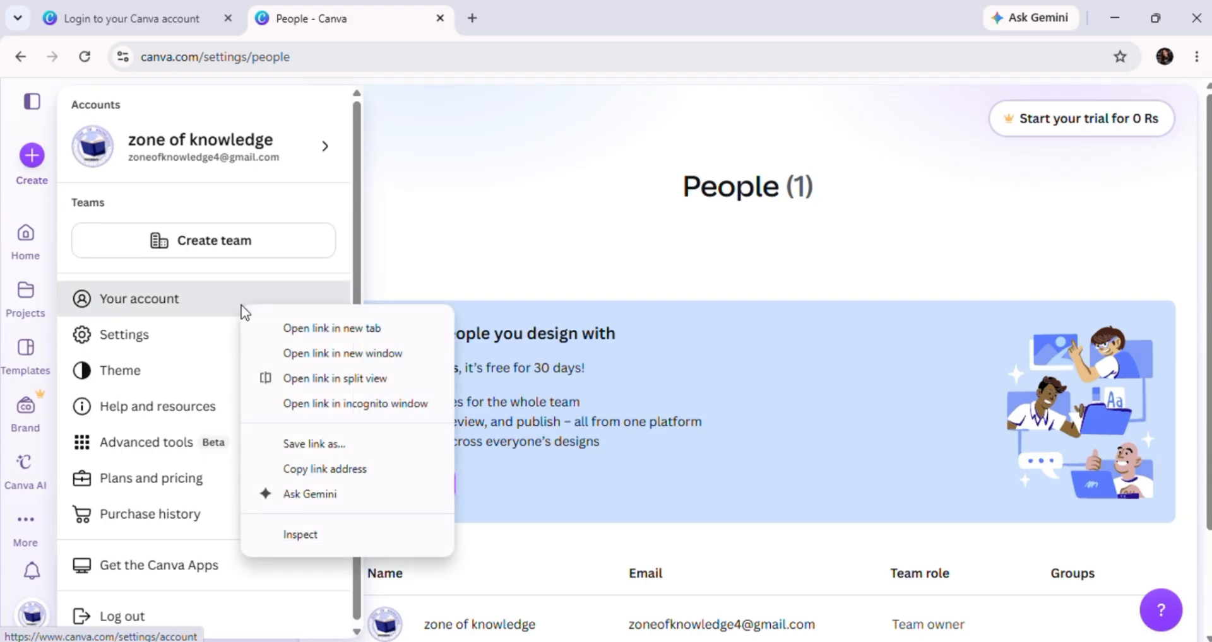
pyautogui.click(226, 309)
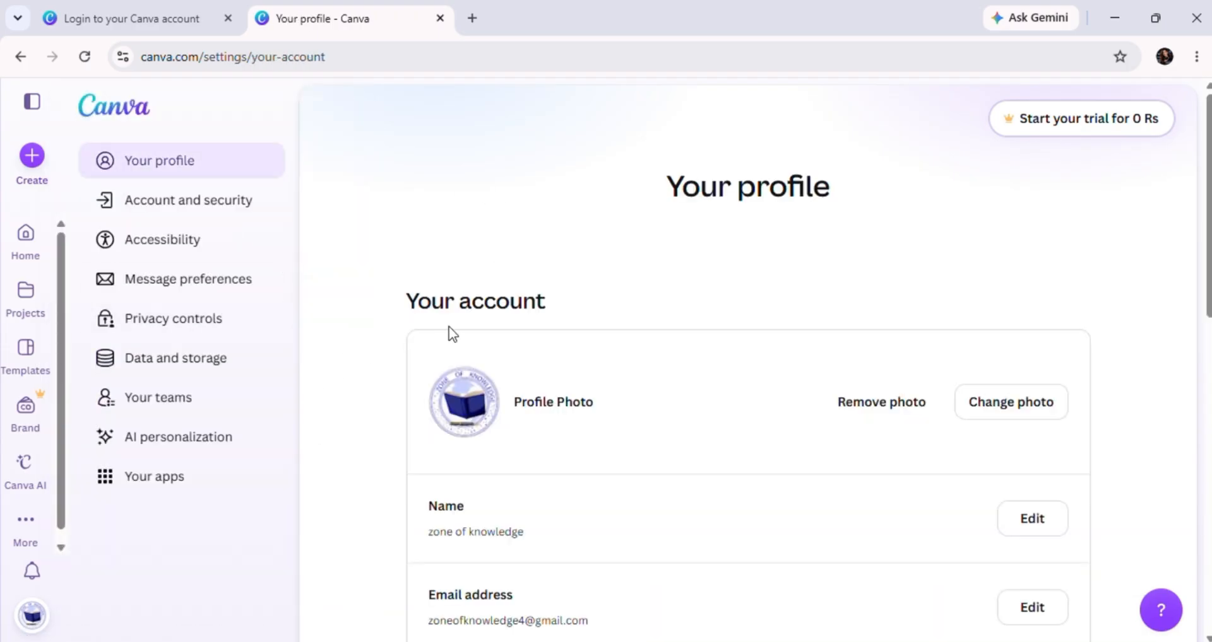
# Remove the profile photo from the account and confirm the removal
pyautogui.scroll(-3, 453, 335)
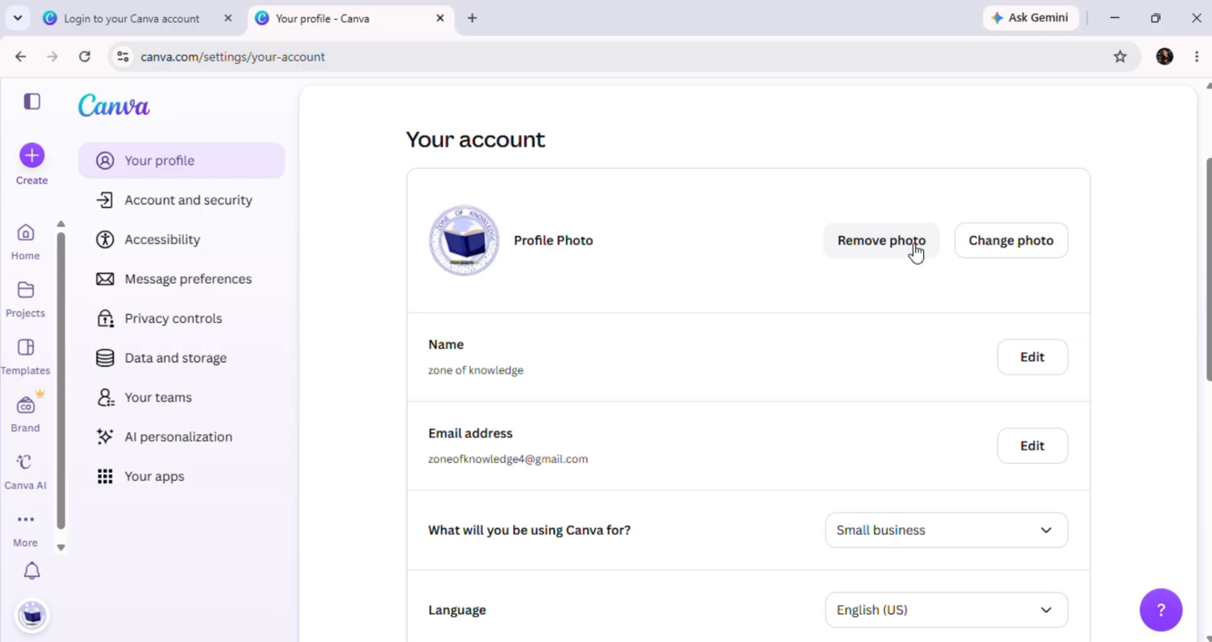
pyautogui.click(915, 250)
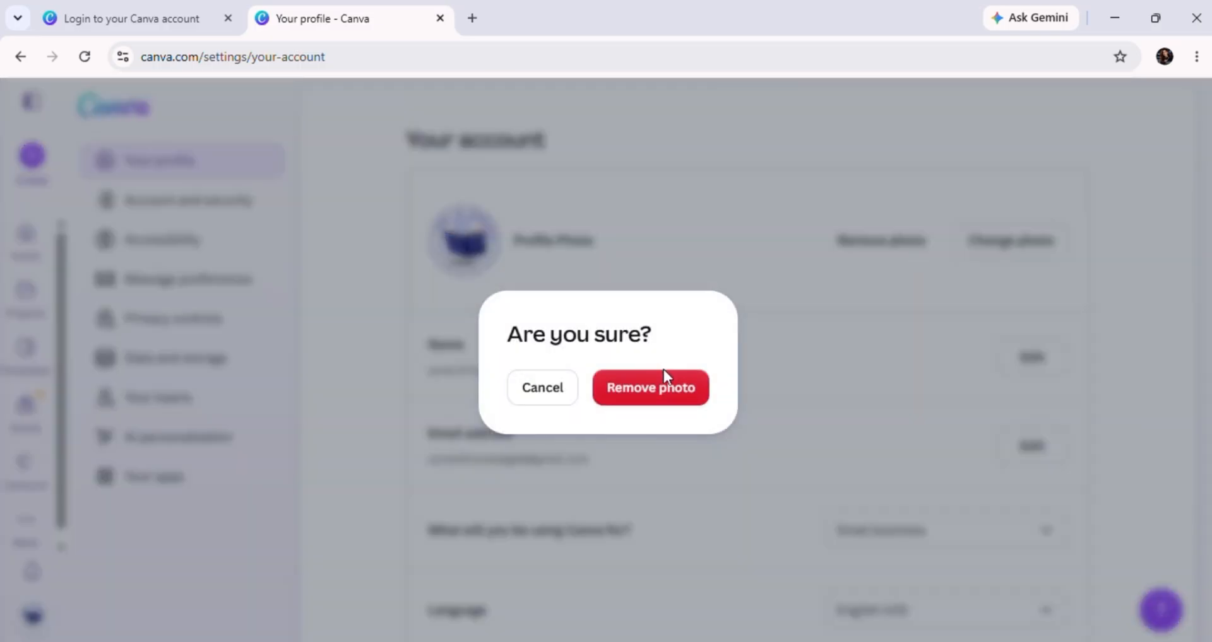
pyautogui.click(672, 387)
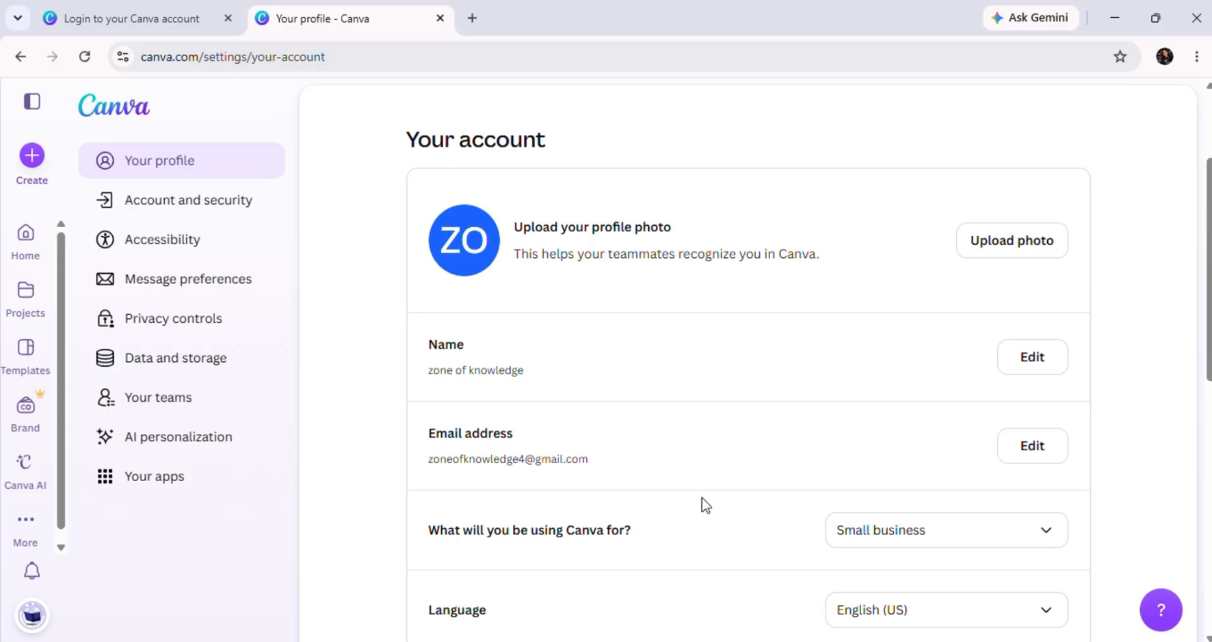
# Set the purpose of using Canva to Personal and view the available languages, keeping English (US)
pyautogui.scroll(-2, 705, 505)
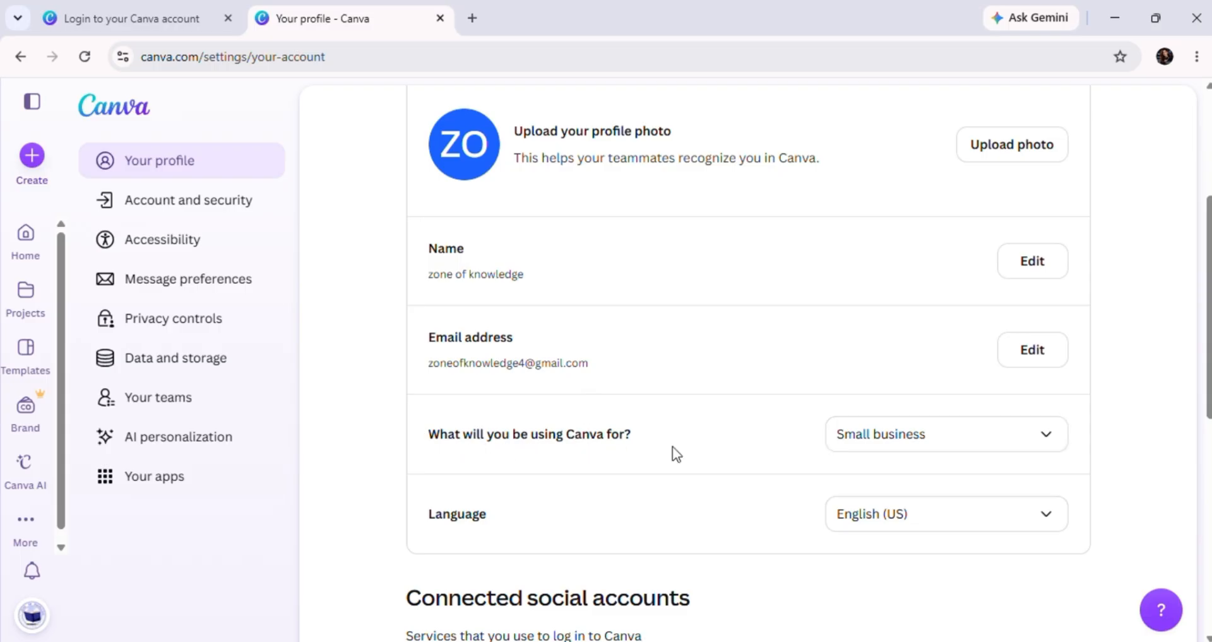
pyautogui.click(904, 460)
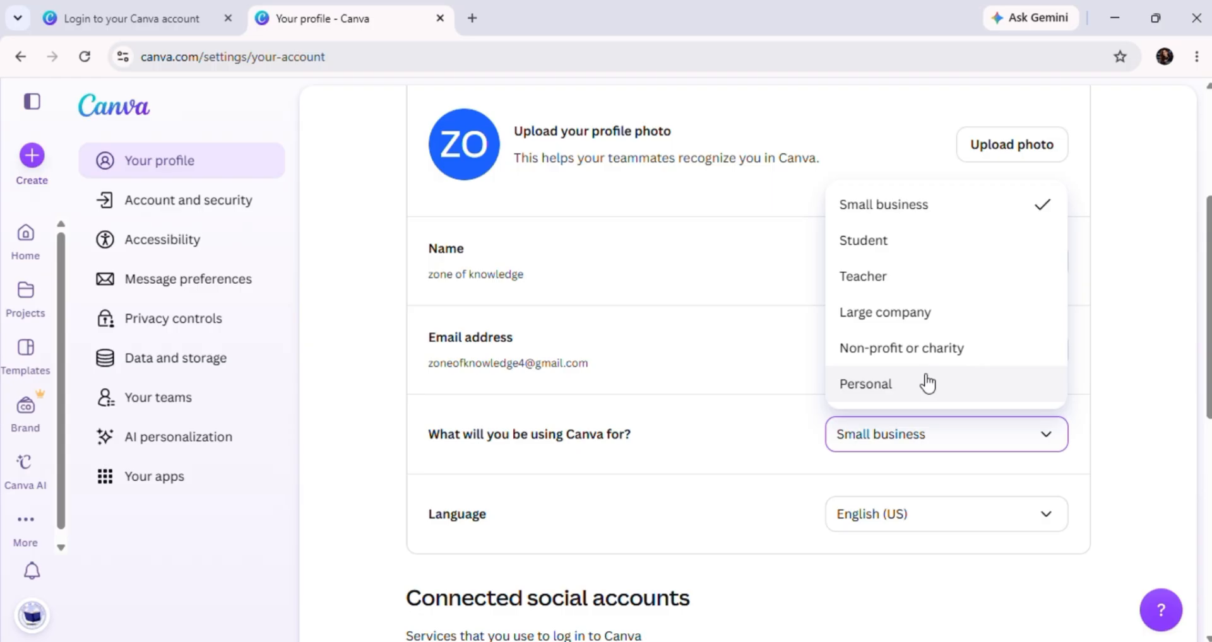
pyautogui.click(927, 384)
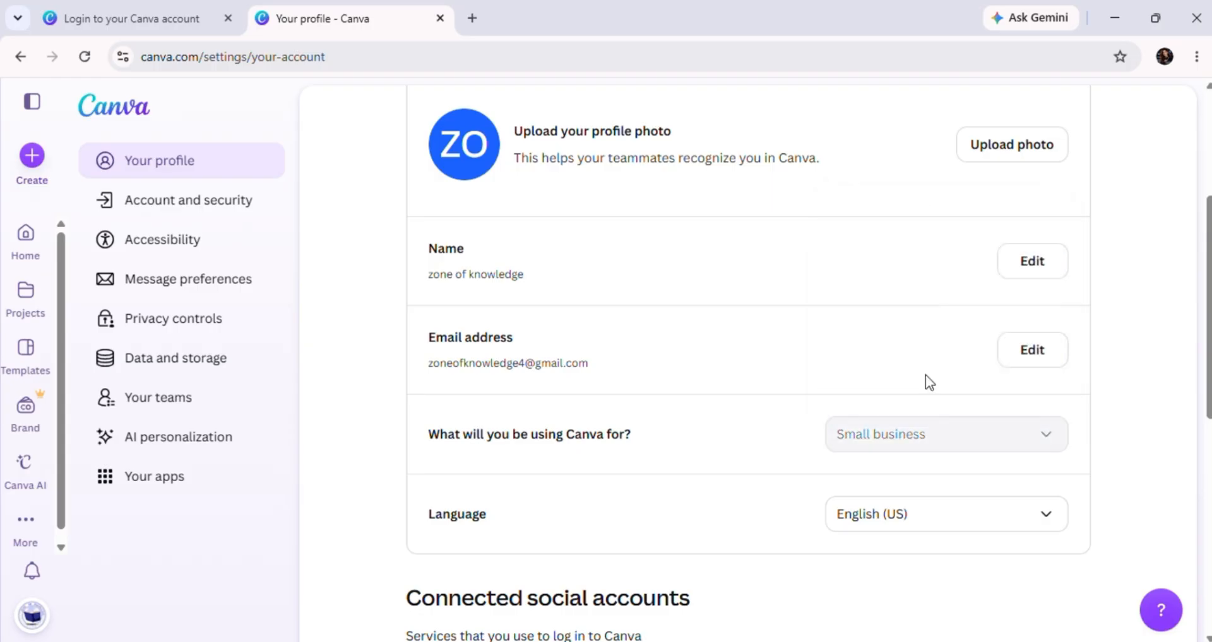
pyautogui.click(952, 529)
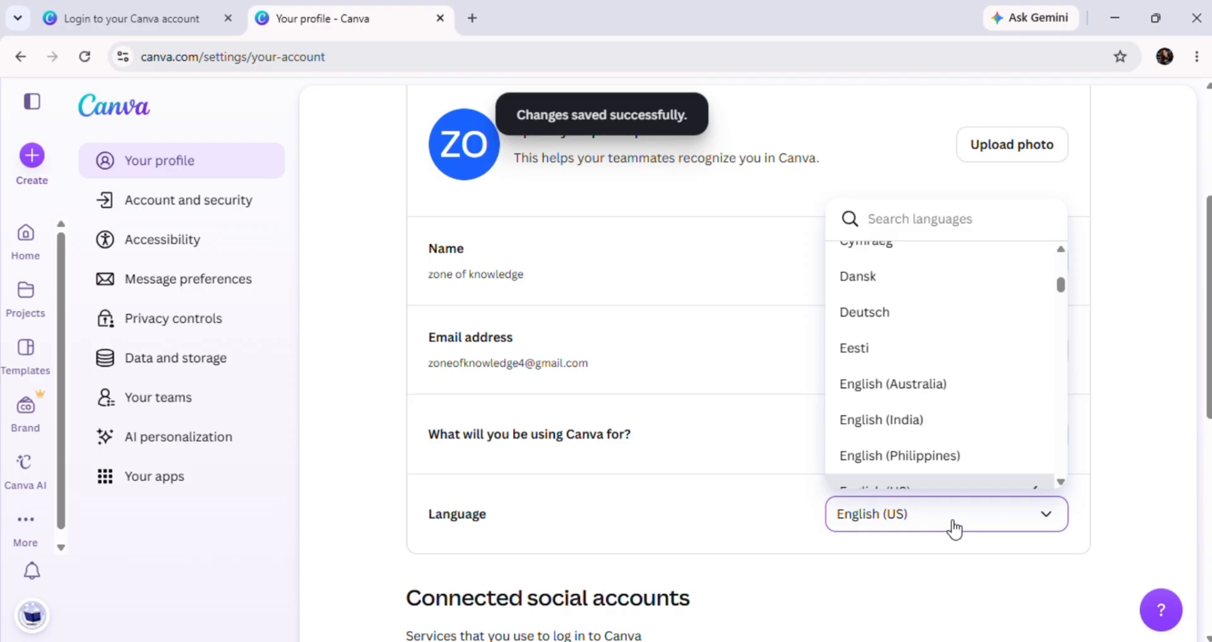
pyautogui.click(753, 549)
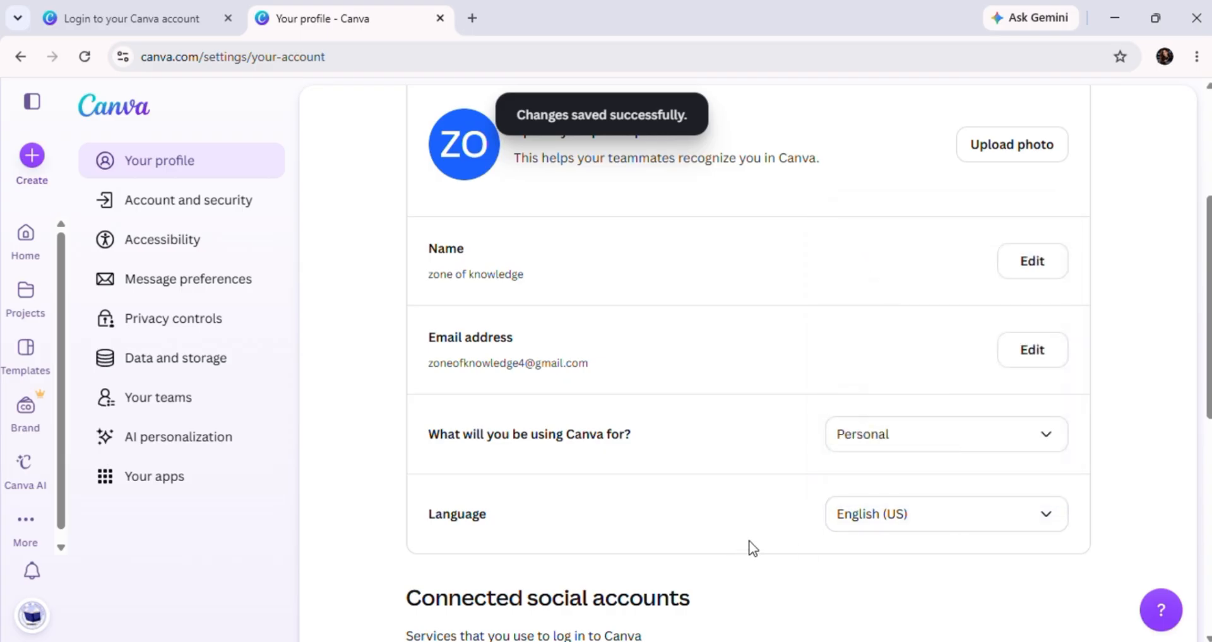
# Switch Open links in Desktop App on and back off in the profile's Link opening settings
pyautogui.scroll(-5, 753, 549)
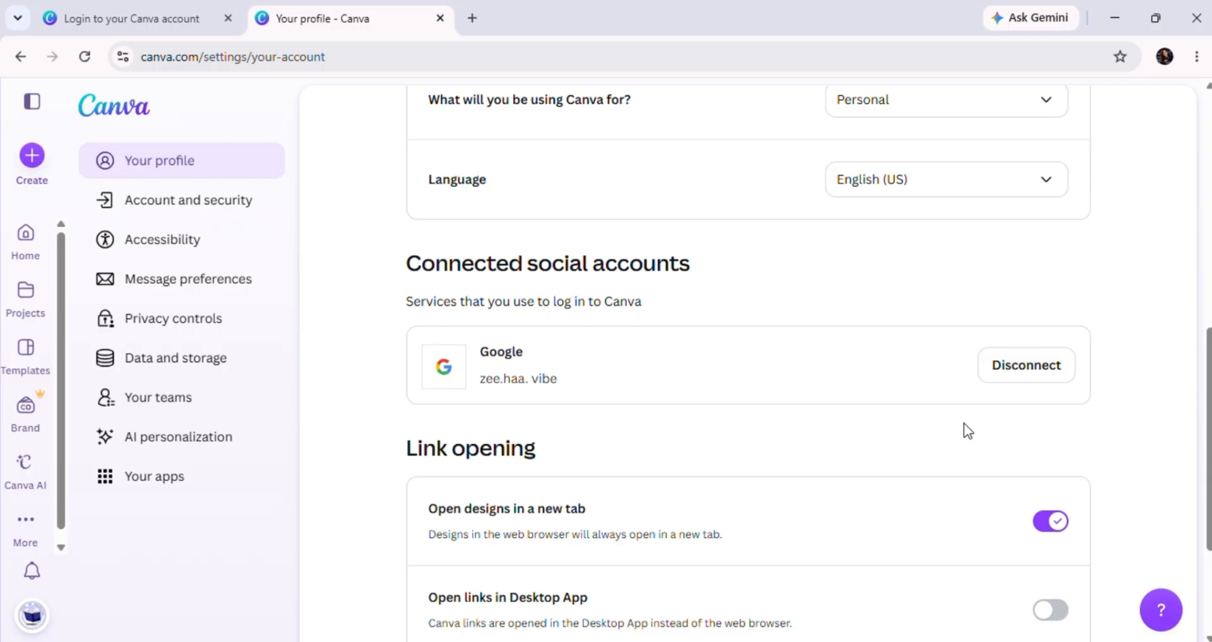
pyautogui.scroll(-3, 967, 431)
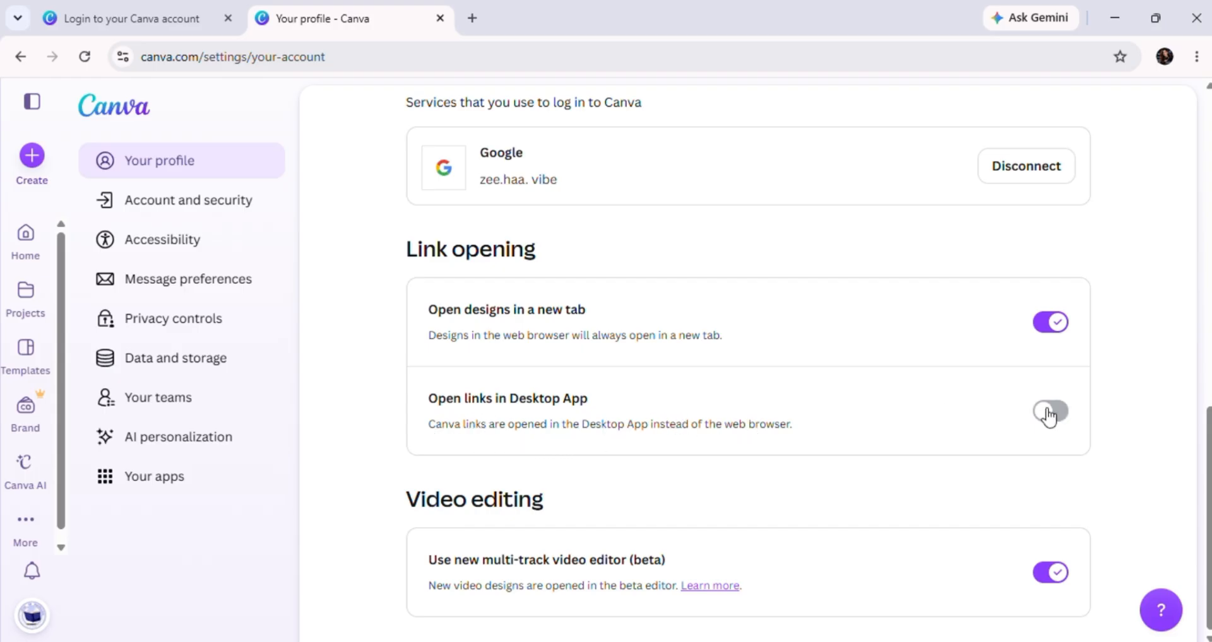
pyautogui.click(1048, 414)
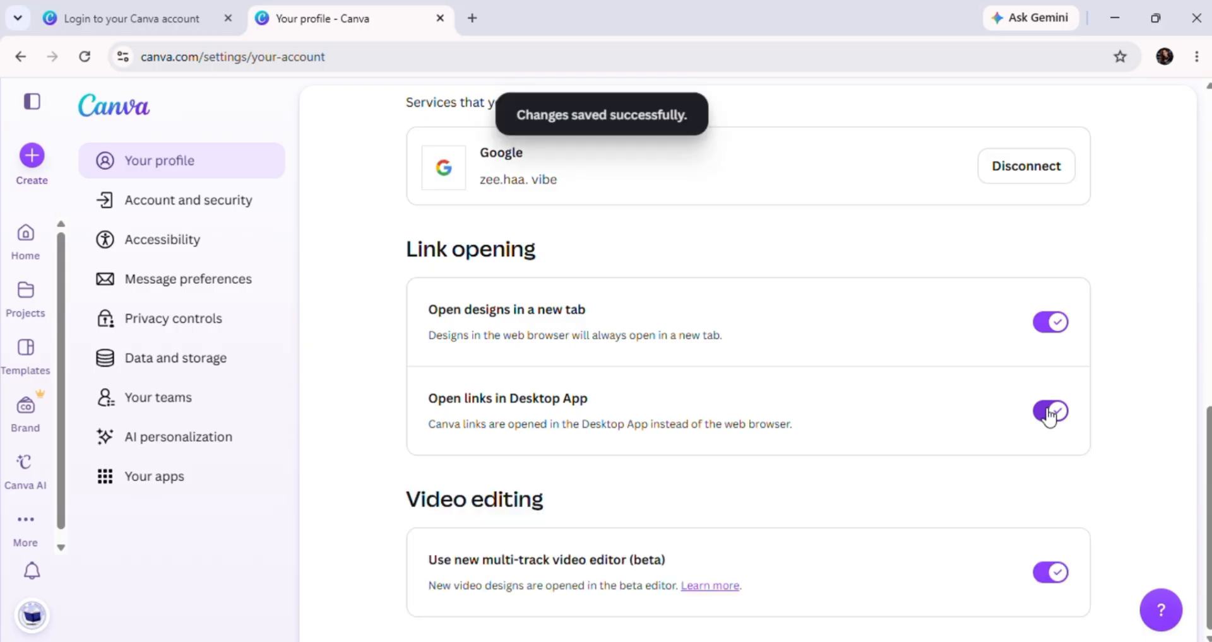
pyautogui.click(1048, 414)
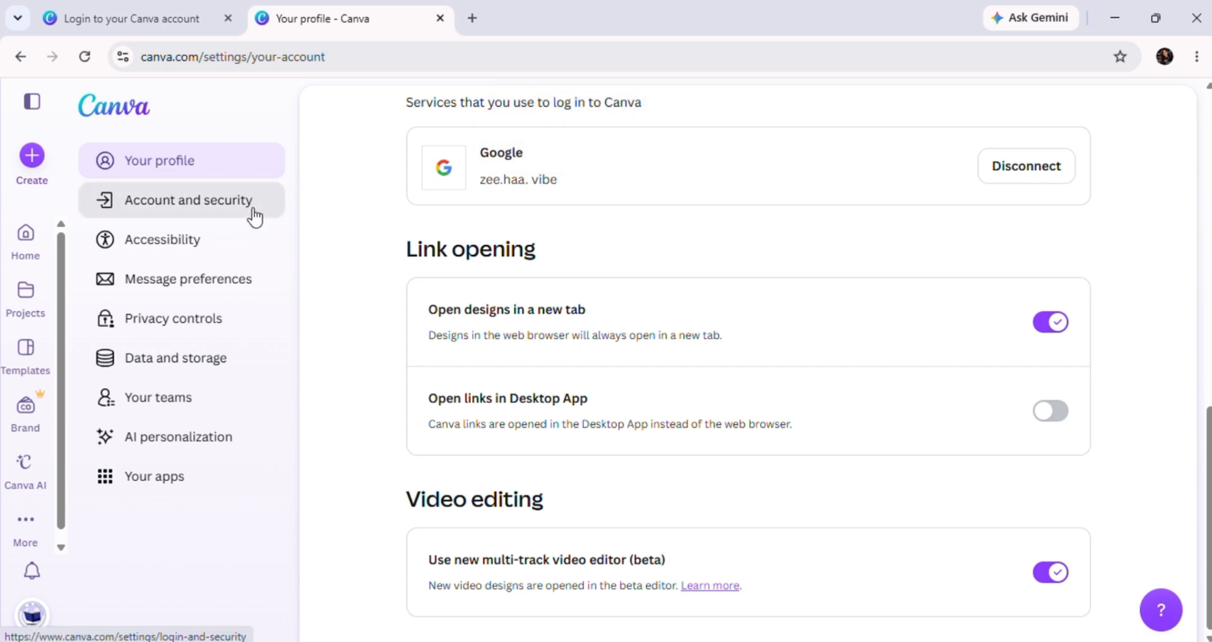
# Try to add an account passkey saved to Google Password Manager under Account and security, cancelling at the recovery PIN request
pyautogui.click(253, 217)
pyautogui.scroll(-3, 600, 304)
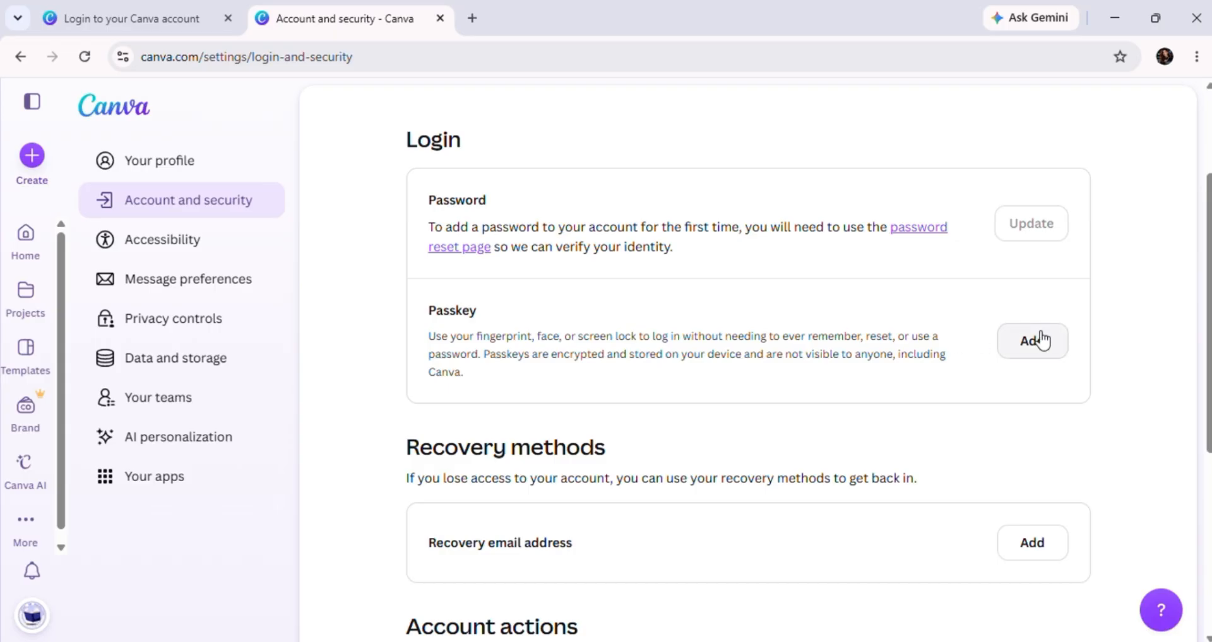
pyautogui.click(1032, 332)
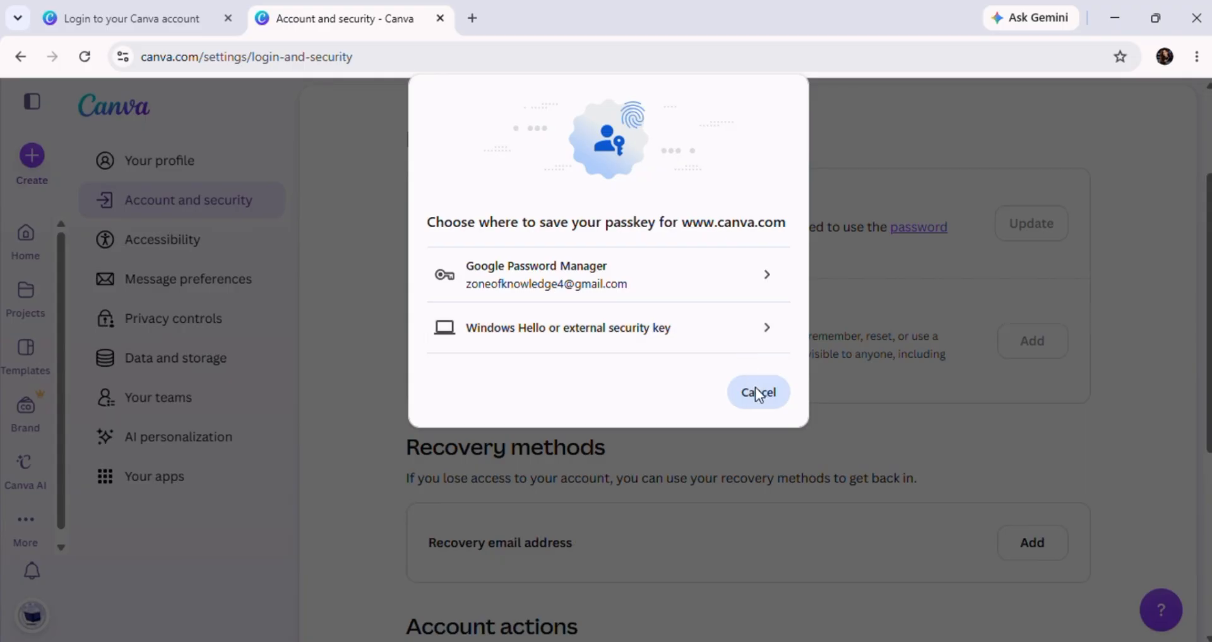
pyautogui.click(713, 276)
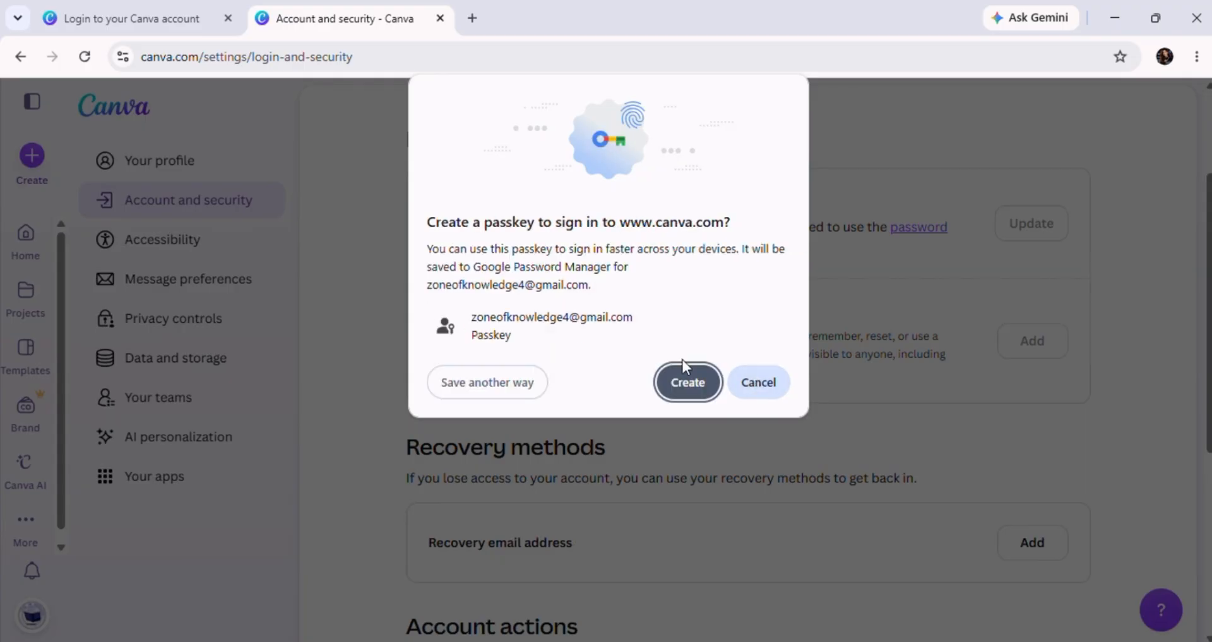
pyautogui.click(693, 388)
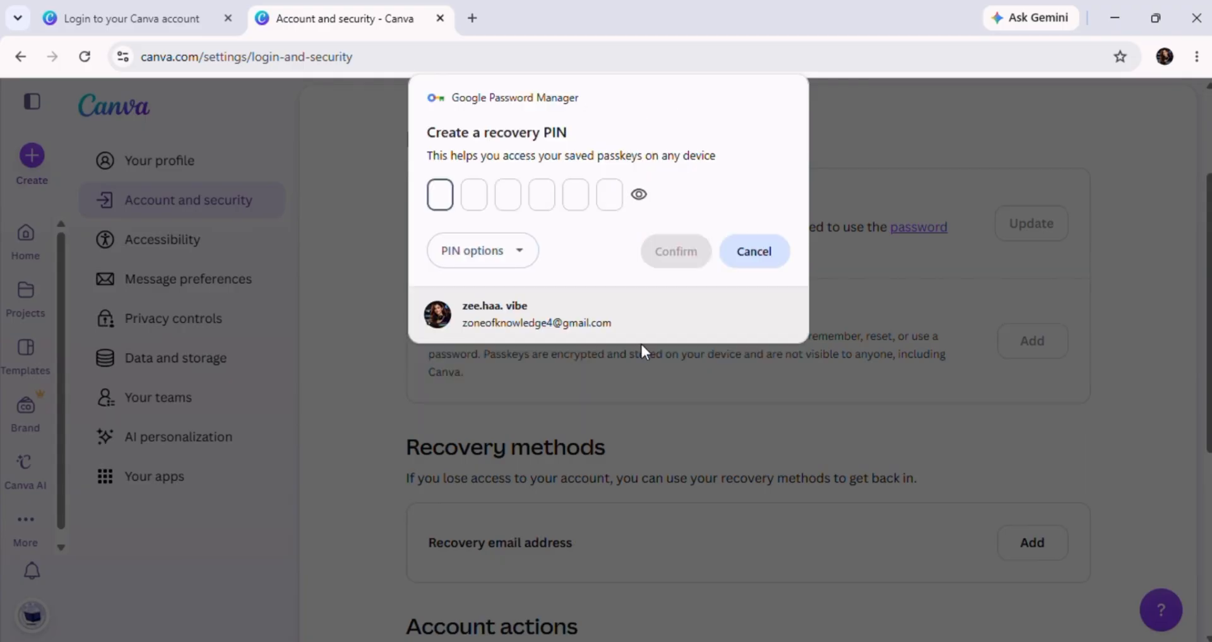
pyautogui.click(742, 259)
# Examine the recovery methods and the account actions for signing out from all devices, downloading designs and deleting the account
pyautogui.scroll(-7, 774, 427)
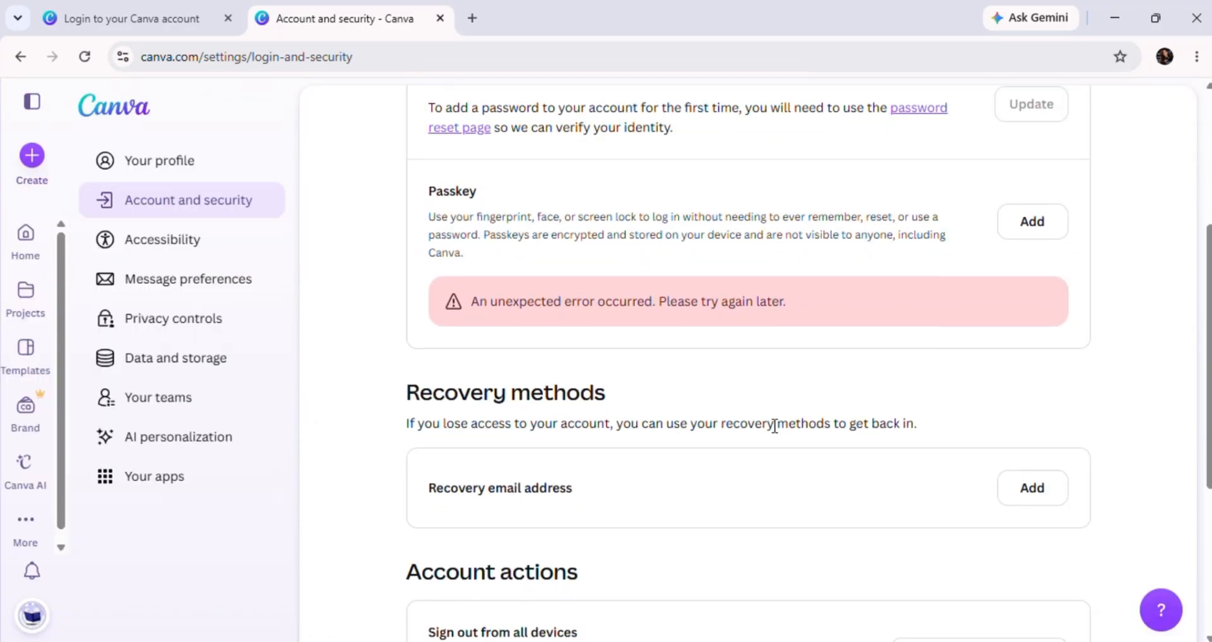
pyautogui.scroll(3, 777, 434)
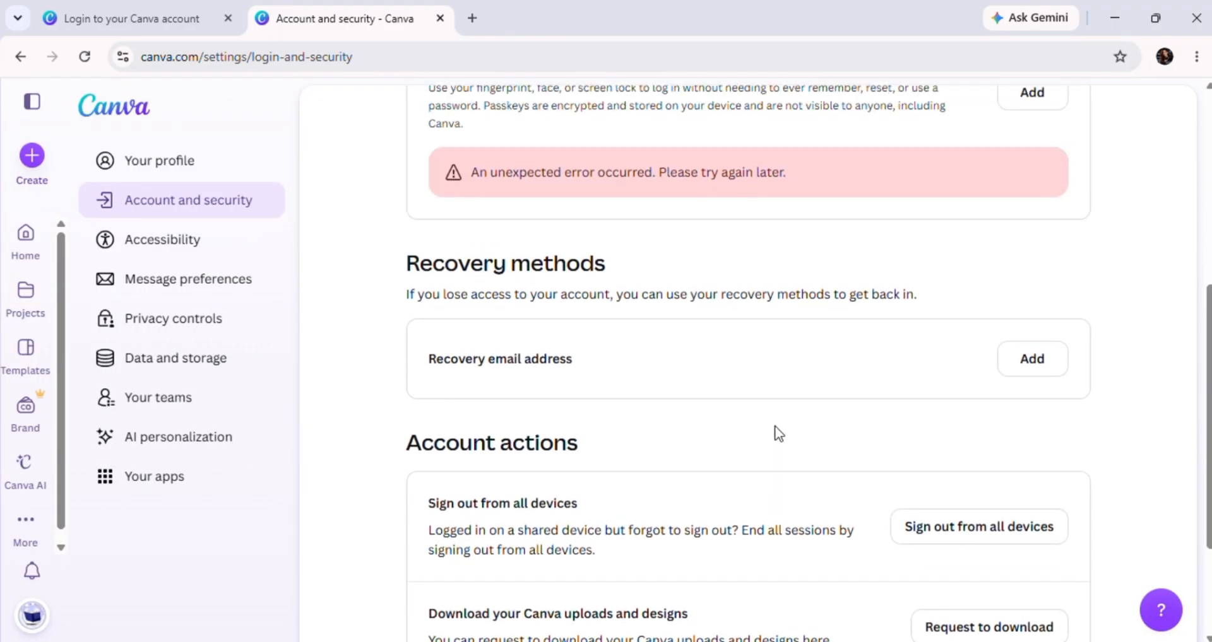
pyautogui.scroll(-2, 644, 344)
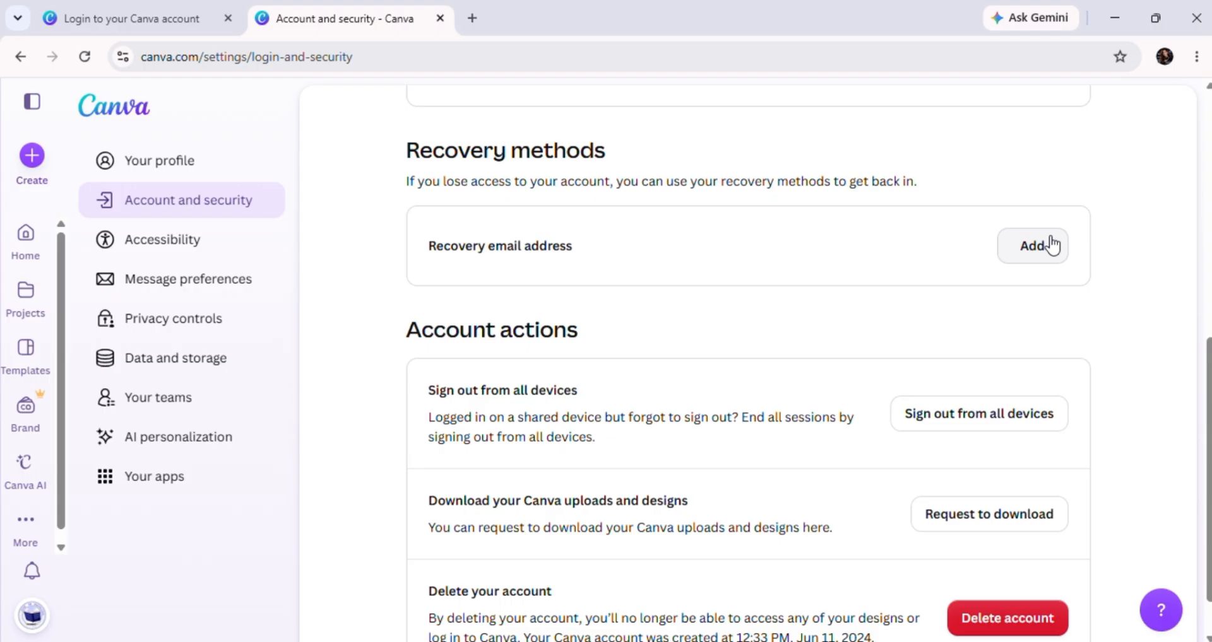
pyautogui.scroll(-1, 812, 437)
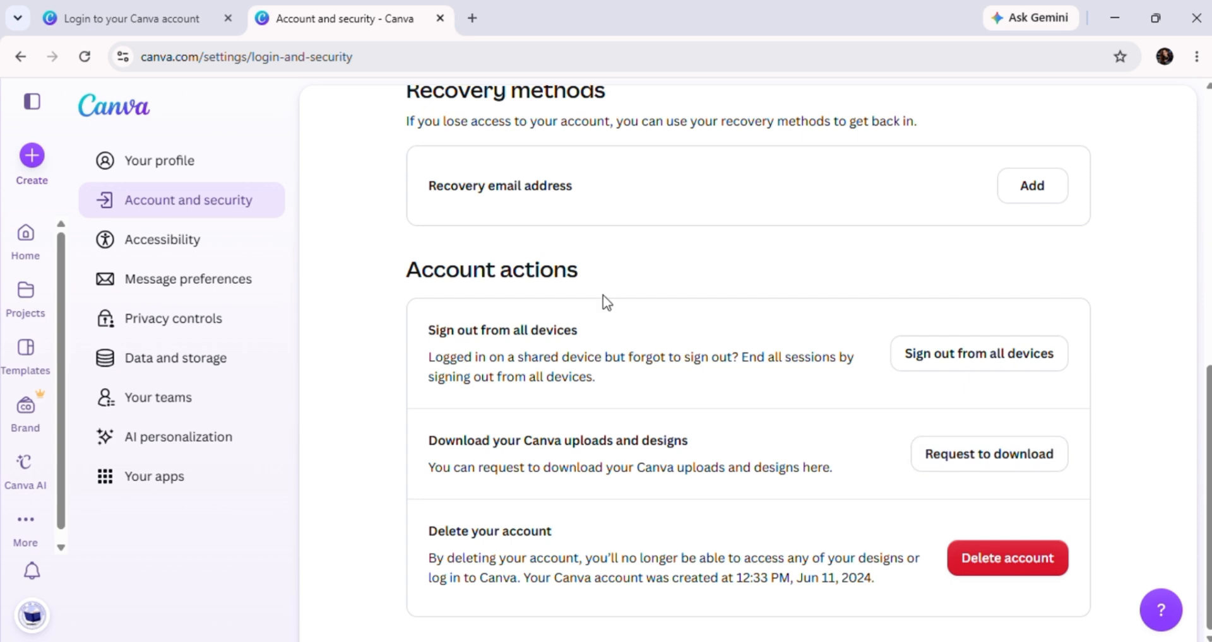
# Set the theme to Dark in the Accessibility settings and look through the remaining accessibility options
pyautogui.click(239, 258)
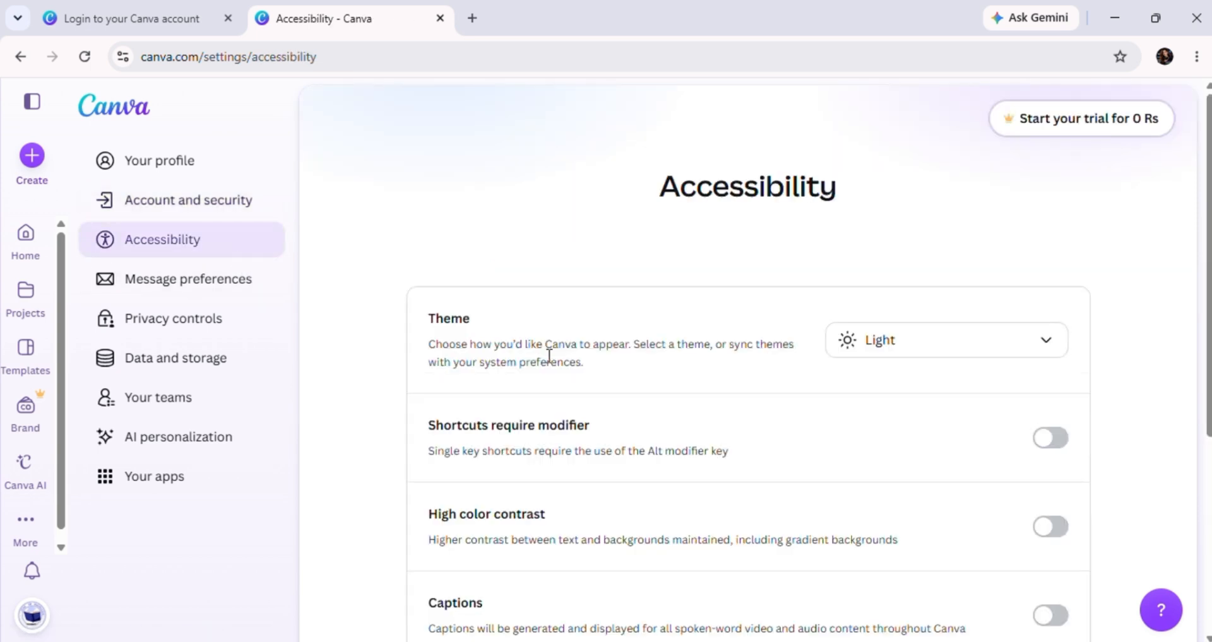
pyautogui.scroll(-3, 549, 353)
pyautogui.scroll(2, 549, 357)
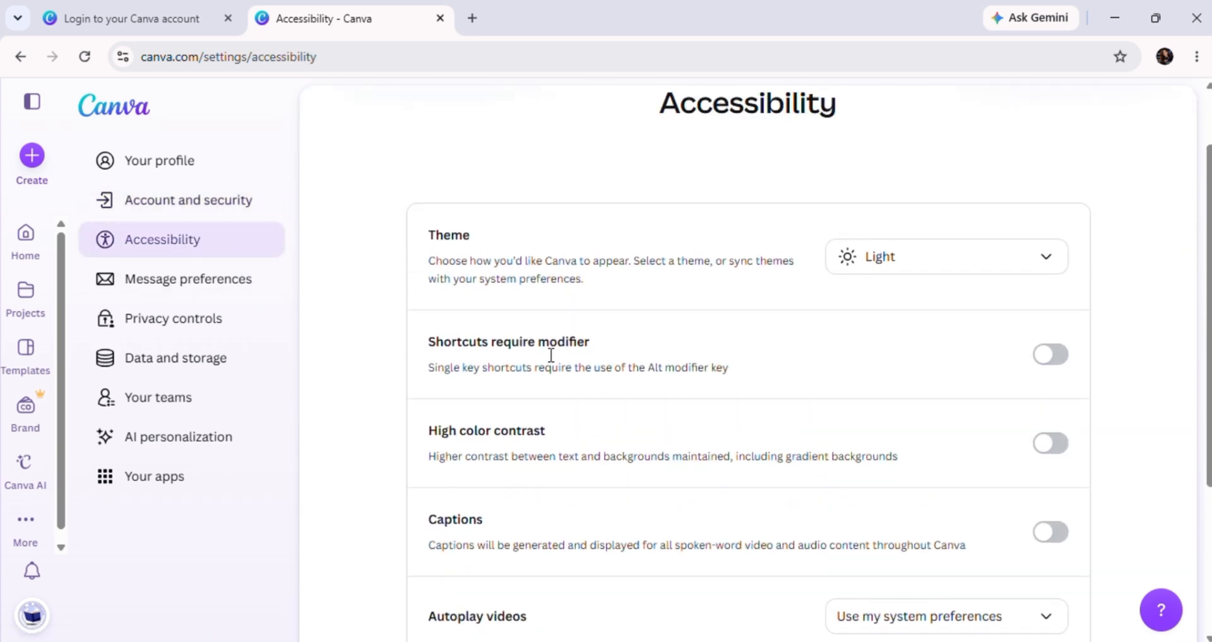
pyautogui.click(965, 259)
pyautogui.click(921, 361)
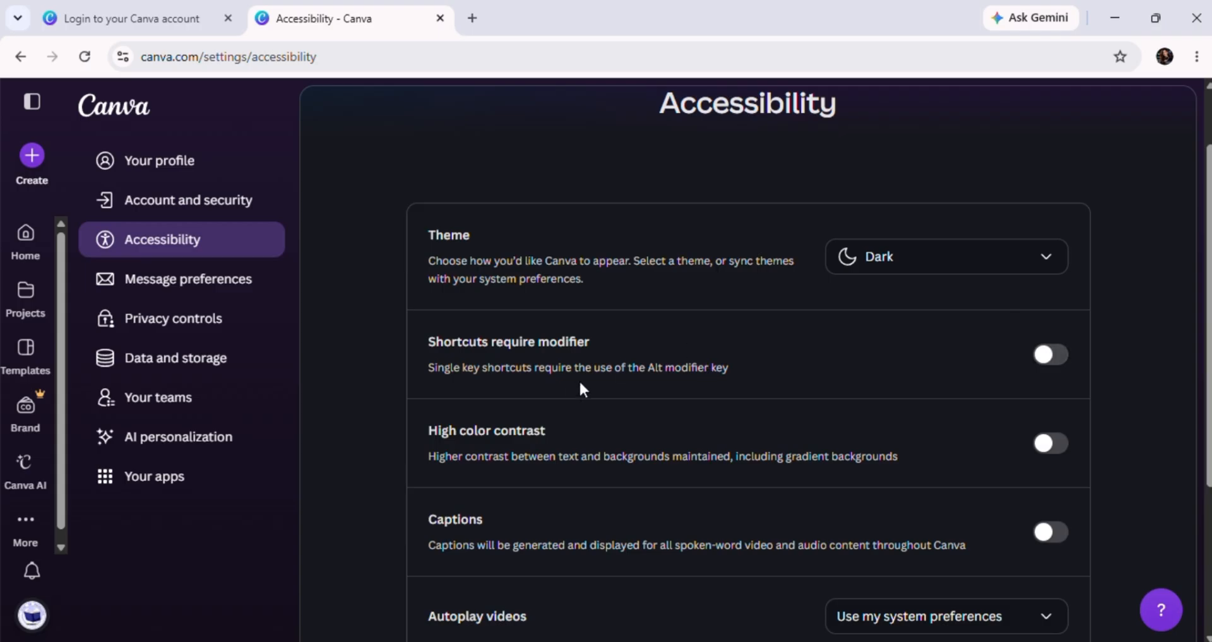
pyautogui.scroll(-4, 579, 381)
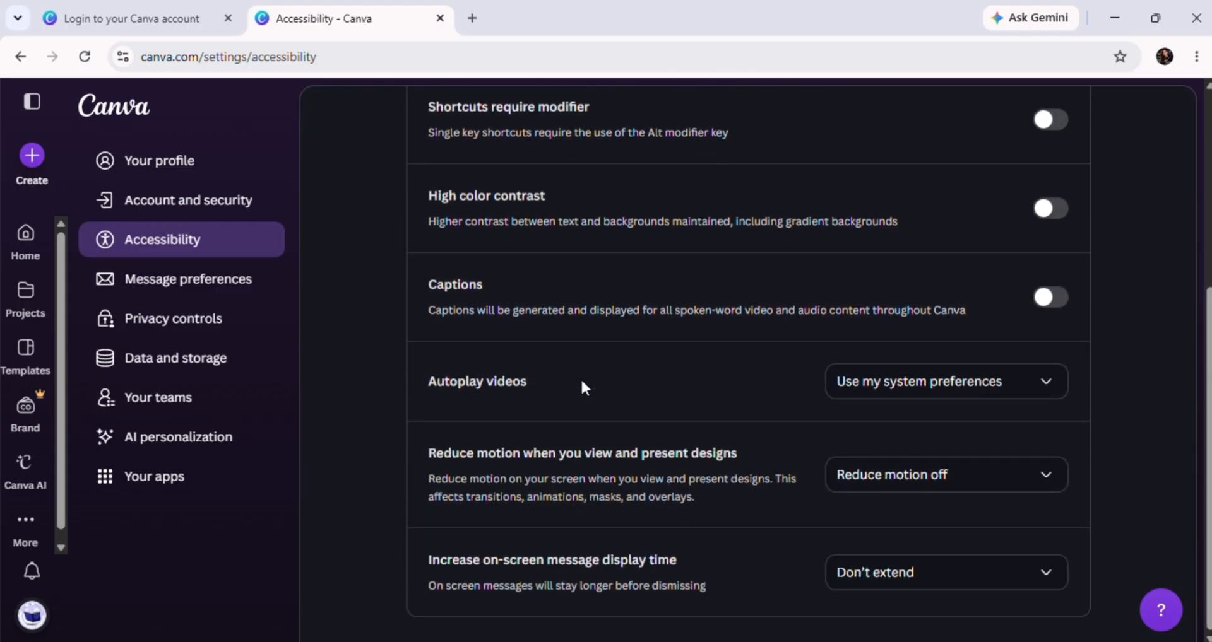
# Review the Message preferences for tips and news, and the options on the Privacy controls page
pyautogui.click(162, 289)
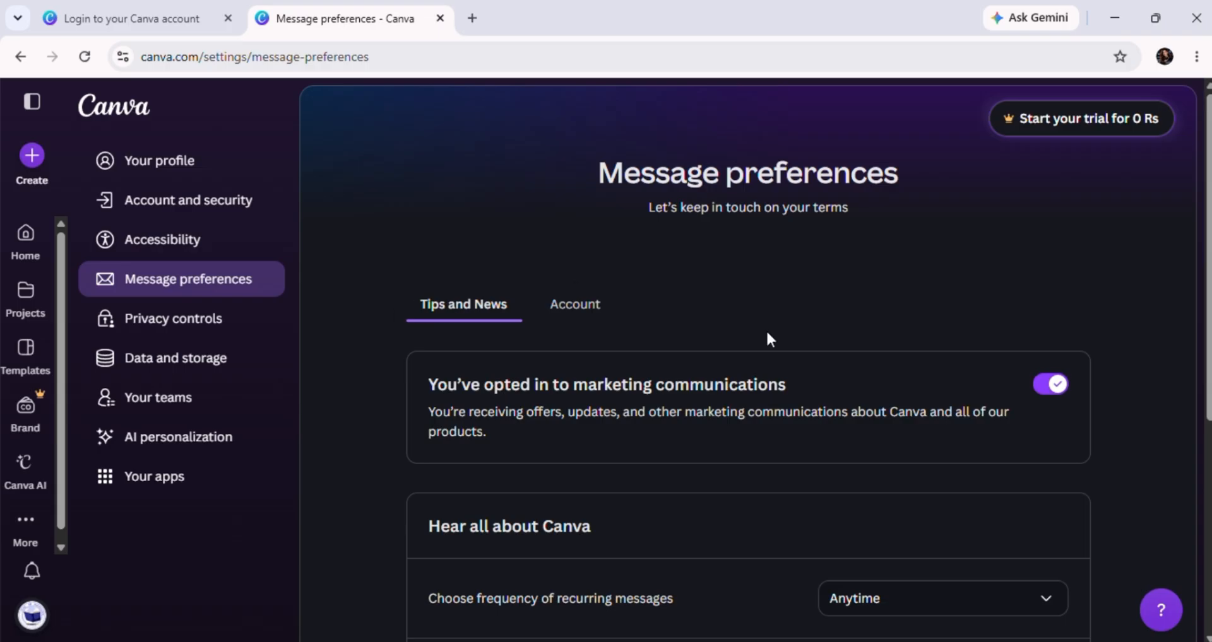
pyautogui.scroll(-5, 816, 359)
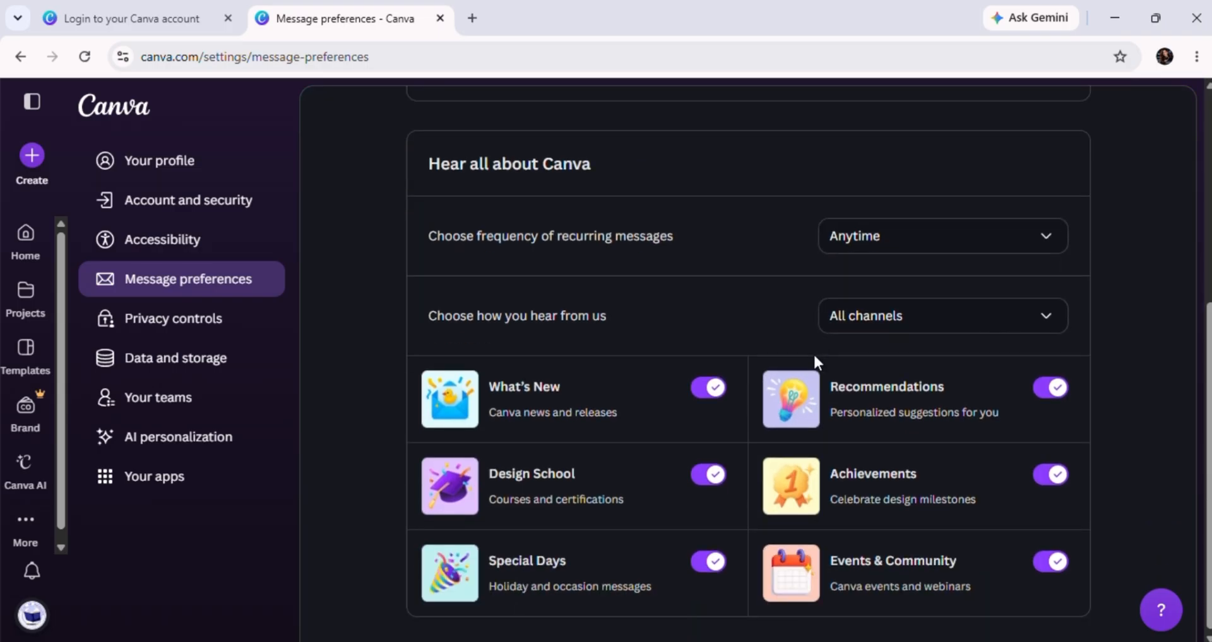
pyautogui.scroll(3, 814, 357)
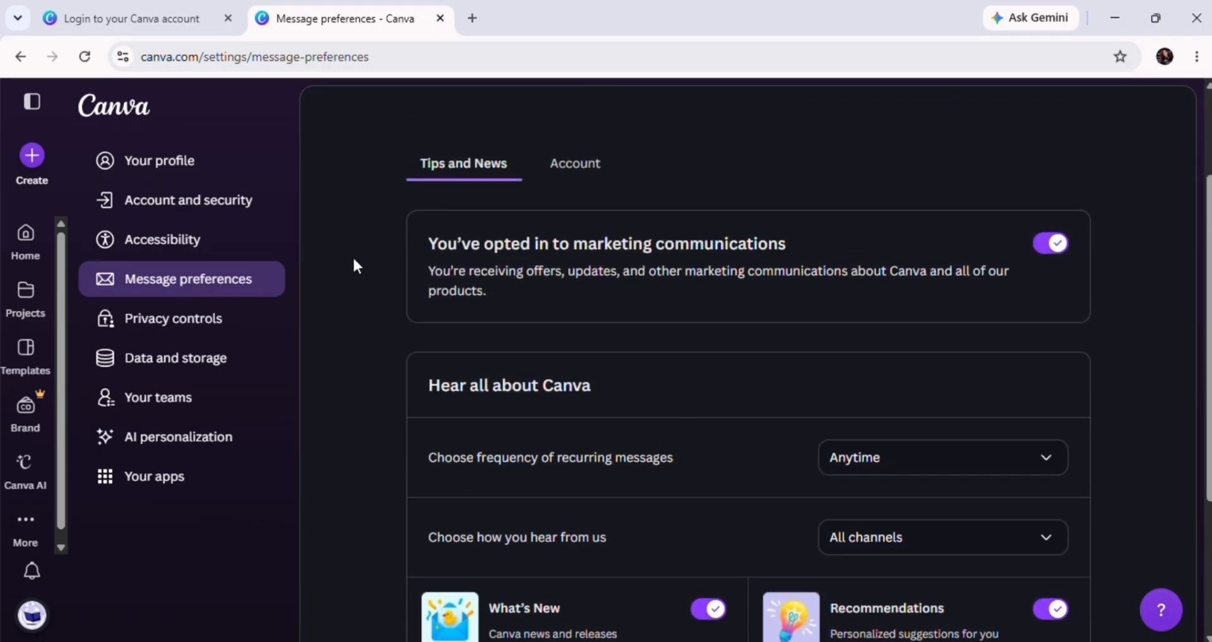
pyautogui.click(224, 332)
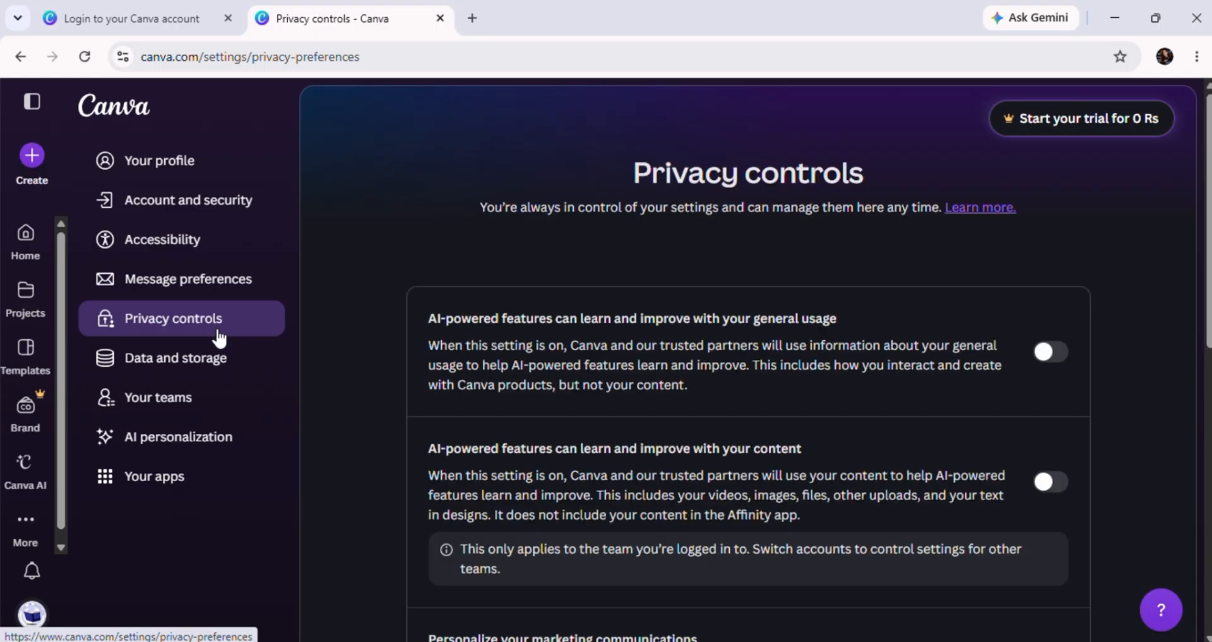
pyautogui.scroll(-10, 535, 306)
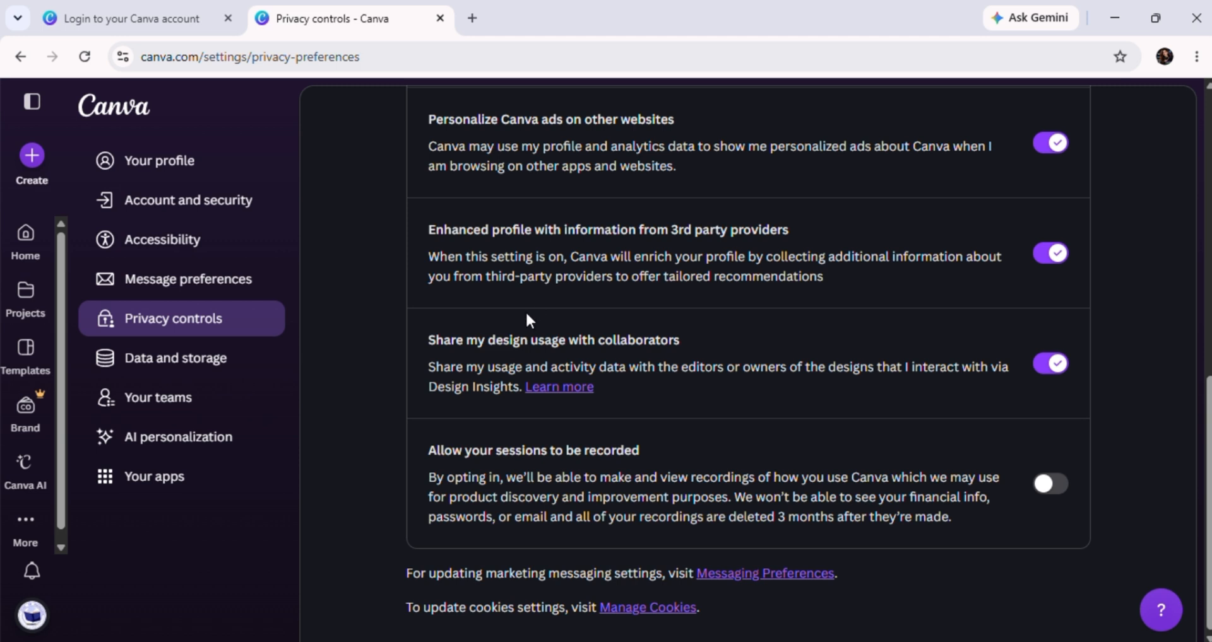
# View the Data and storage, Your teams, AI personalization and Your apps settings pages one after another
pyautogui.click(224, 363)
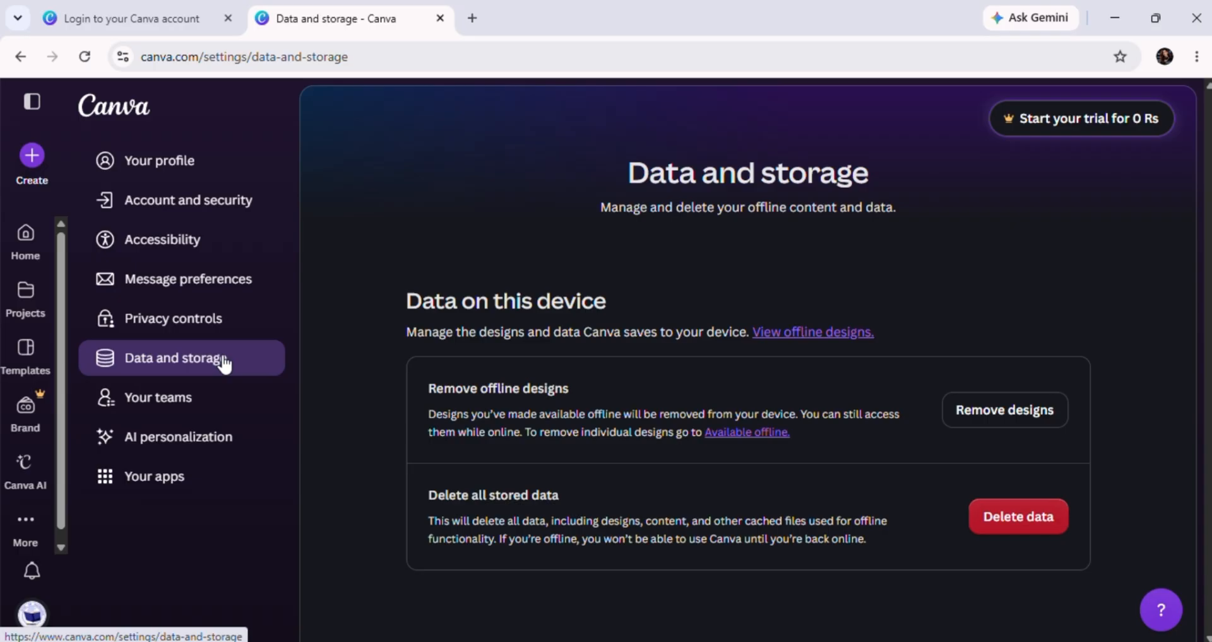
pyautogui.click(220, 400)
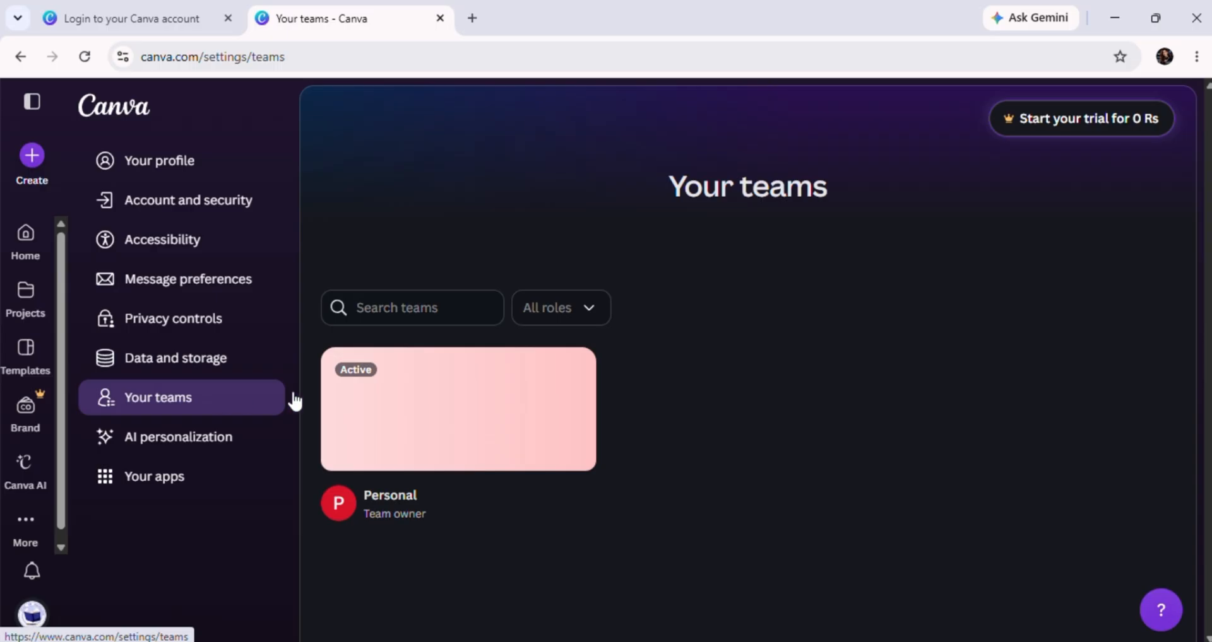
pyautogui.click(179, 440)
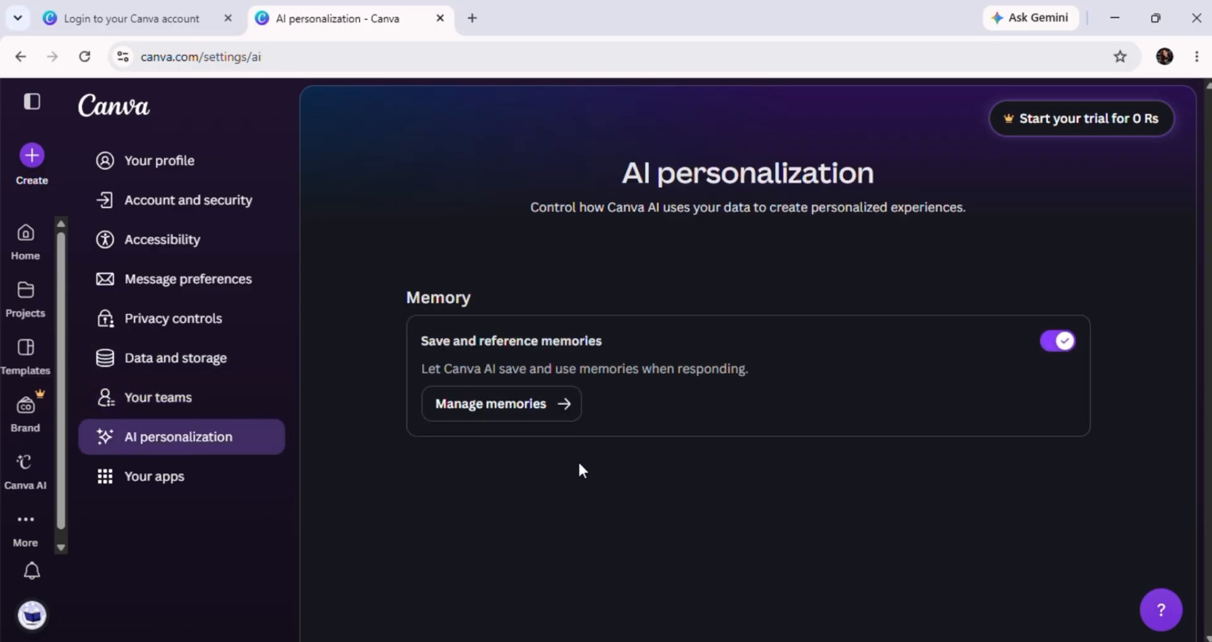
pyautogui.click(209, 484)
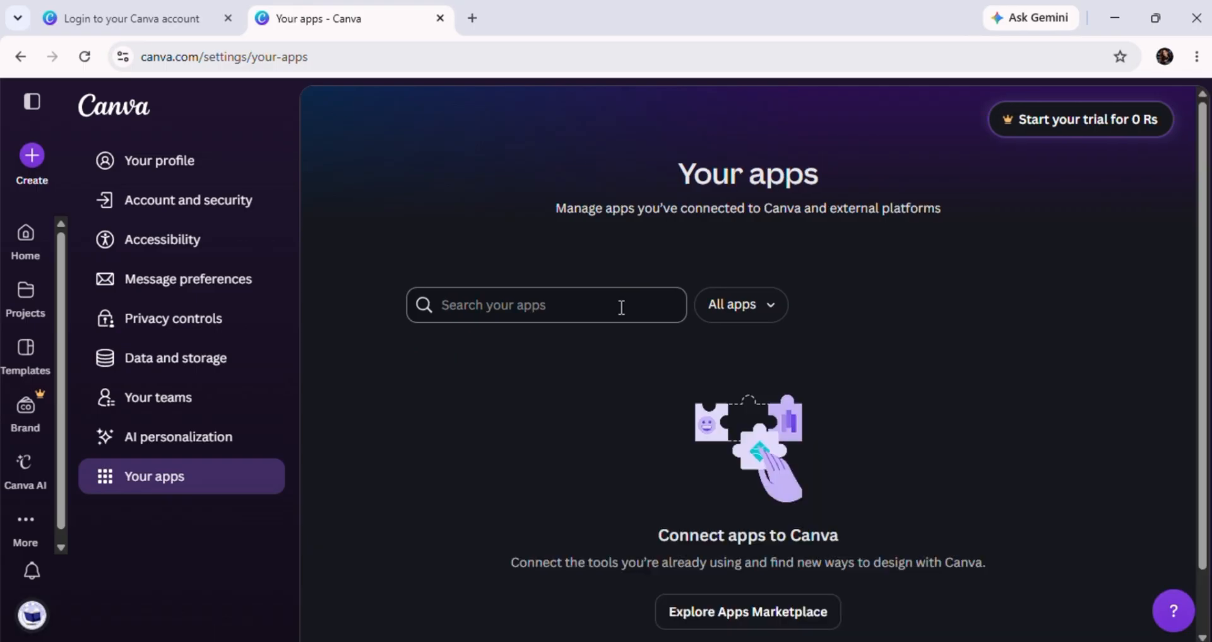